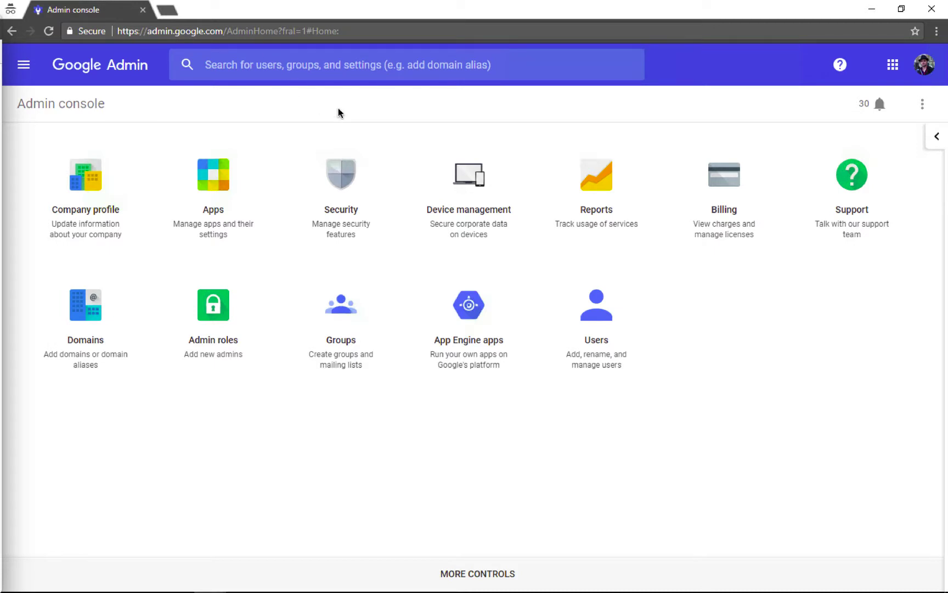
- Go to Apps > SAML apps and start adding a new SAML app
left_click(252, 152)
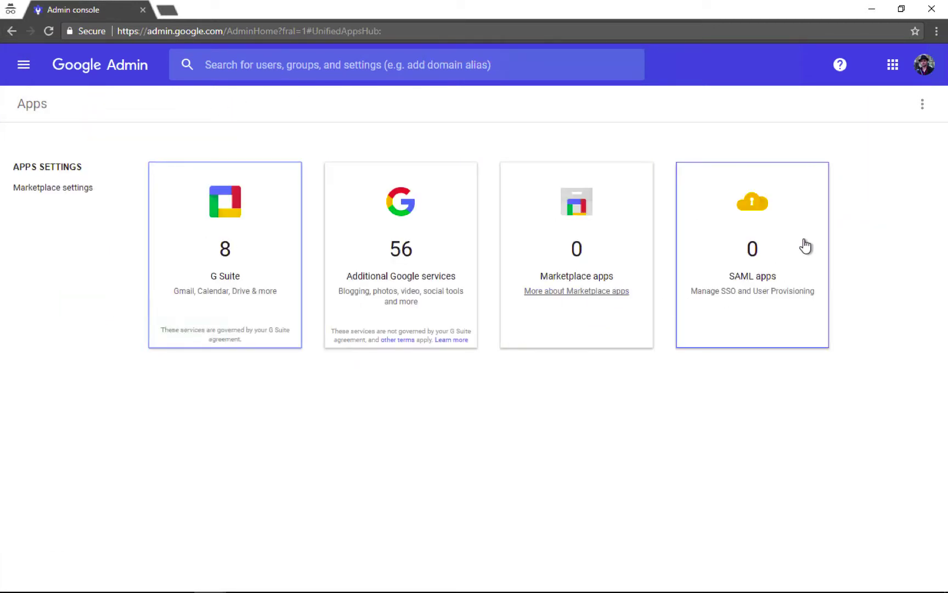
left_click(751, 263)
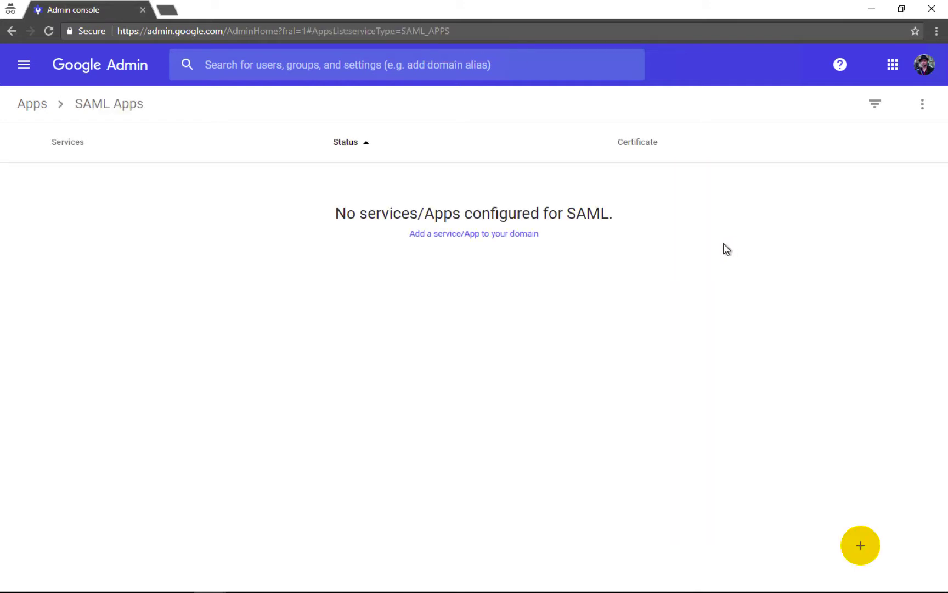
left_click(862, 546)
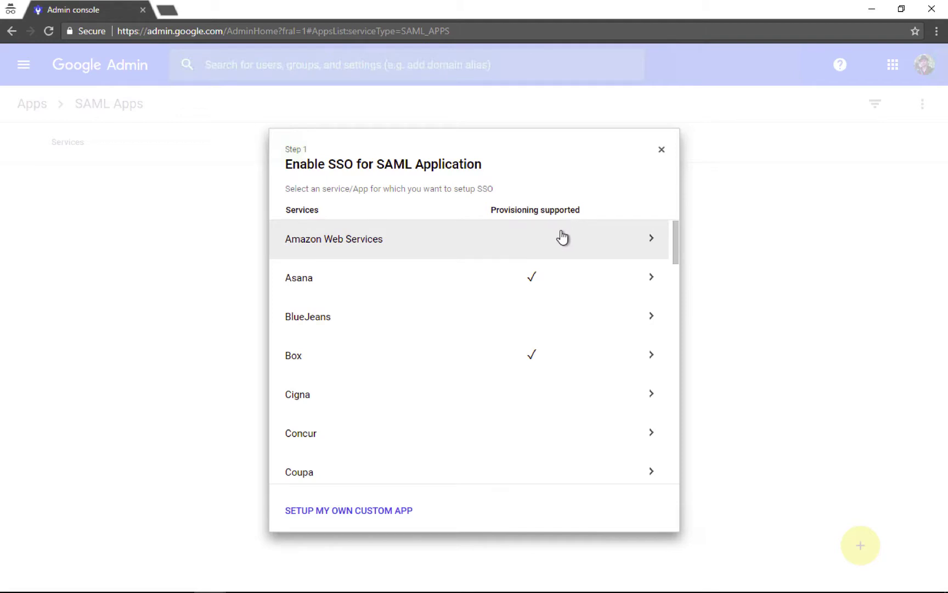
- Start a custom SAML app and copy Google's SSO URL
left_click(341, 511)
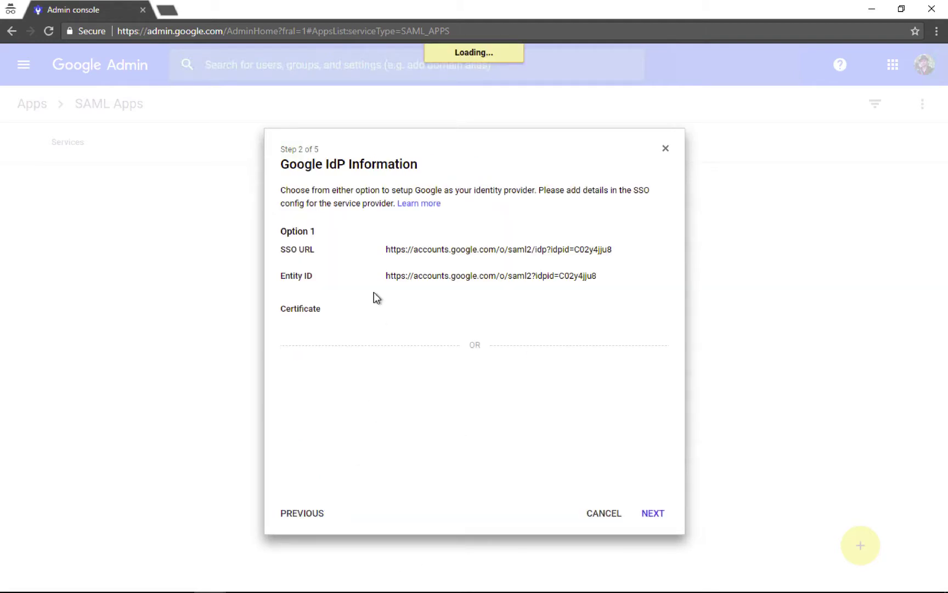
left_click_drag(378, 249, 625, 248)
right_click(580, 256)
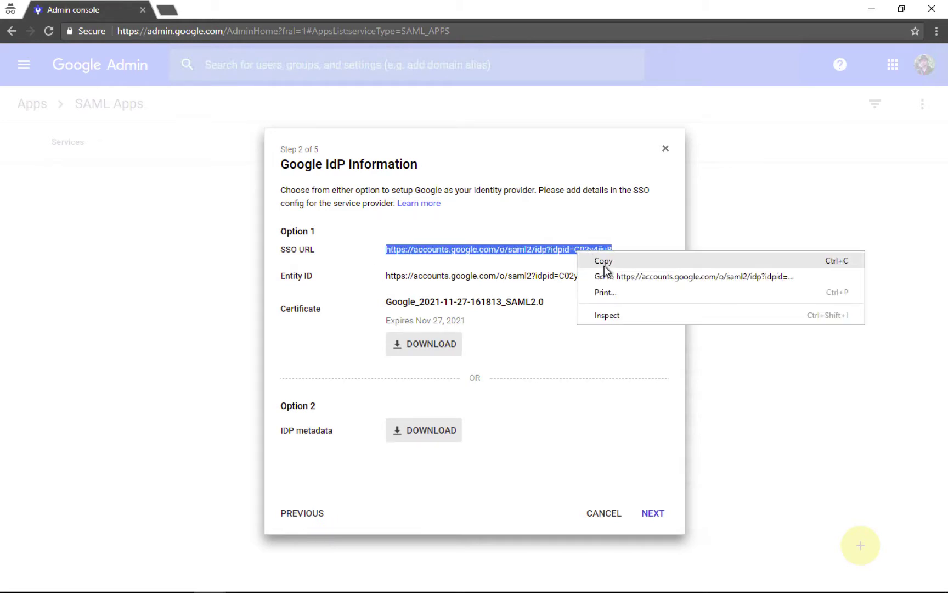
left_click(608, 262)
key("super+Tab")
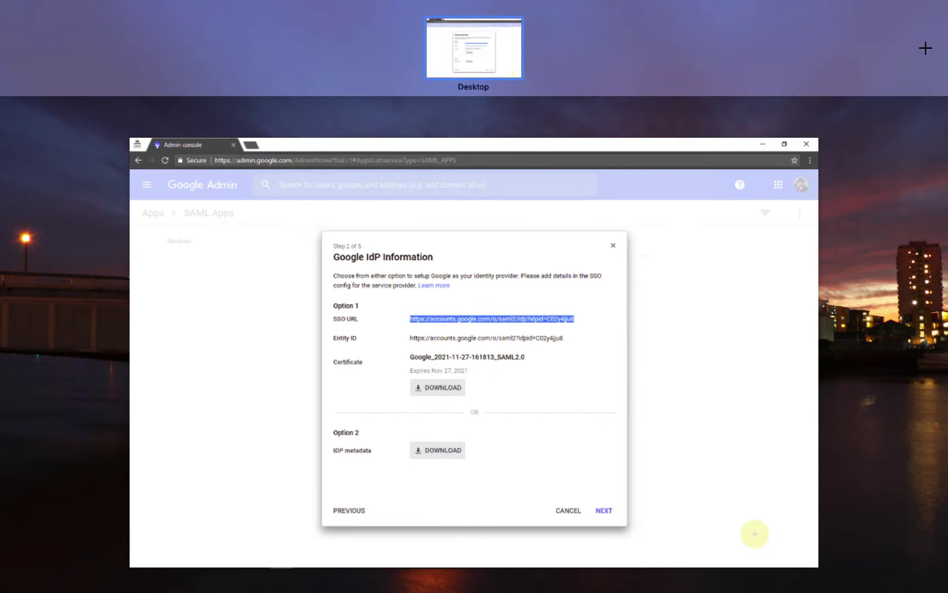
key("Escape")
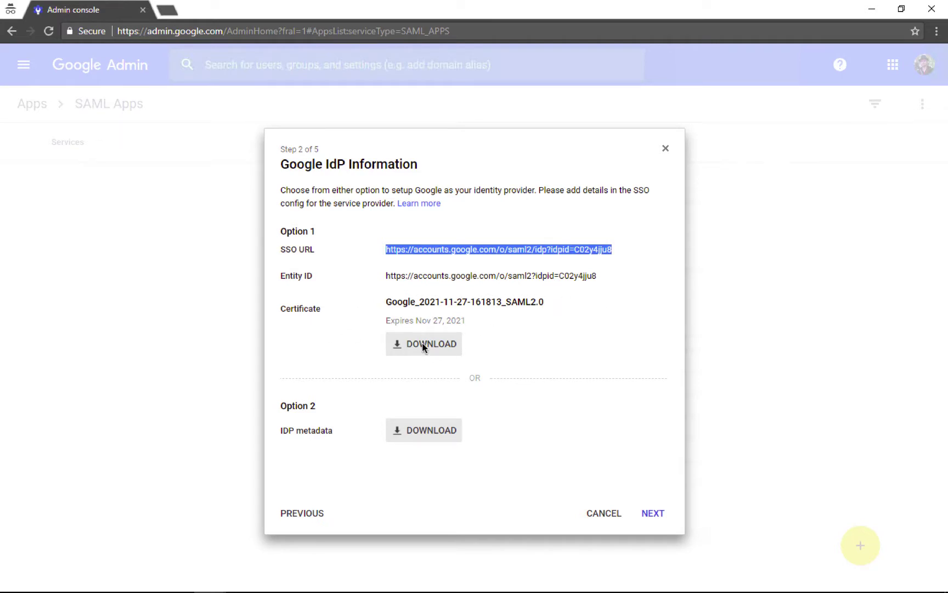
left_click(611, 303)
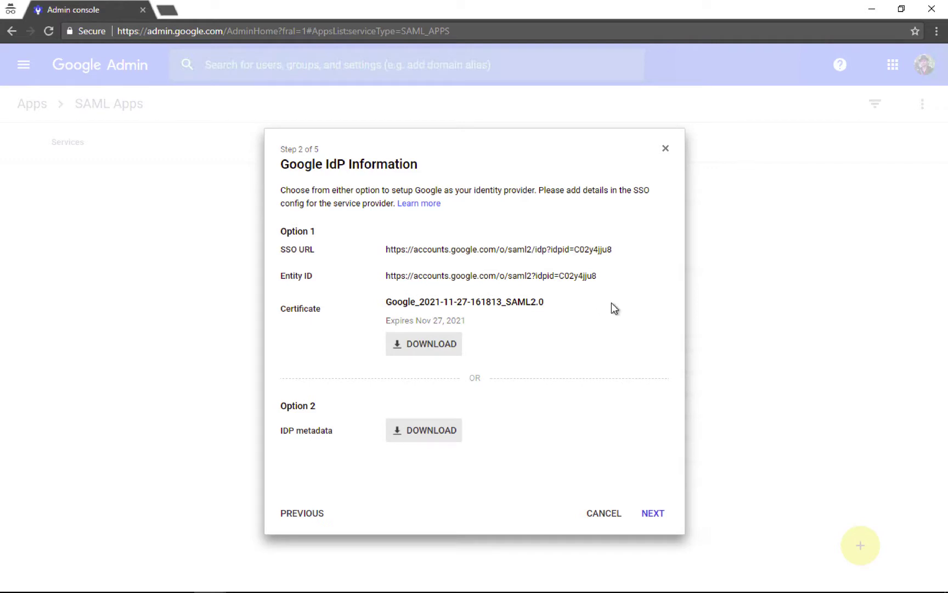
- Download the Google IdP certificate and show the .pem file in Downloads
left_click(433, 345)
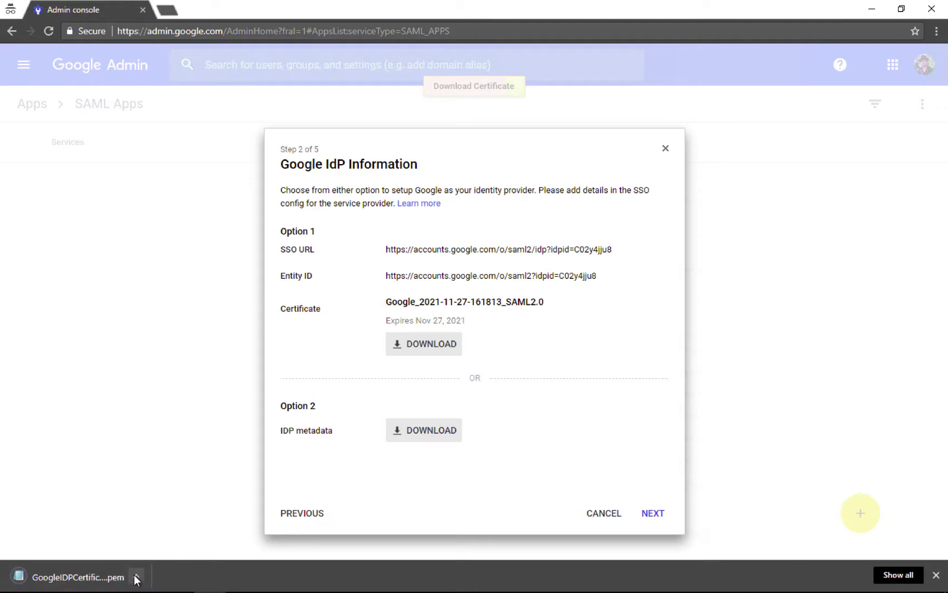
left_click(137, 576)
left_click(174, 532)
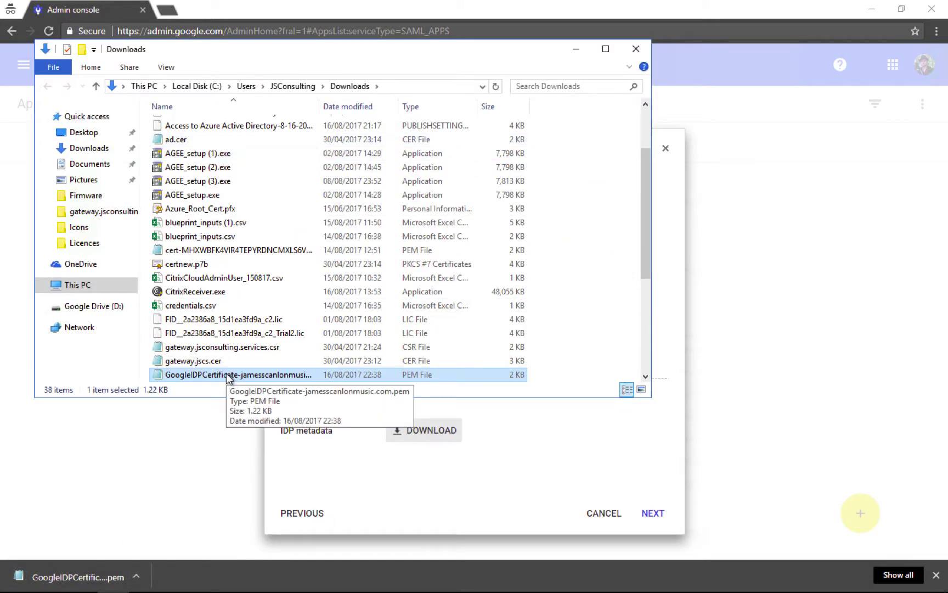
- Close the Downloads folder and name the custom app 'JSCS Netscaler SAML'
left_click(639, 49)
left_click(648, 514)
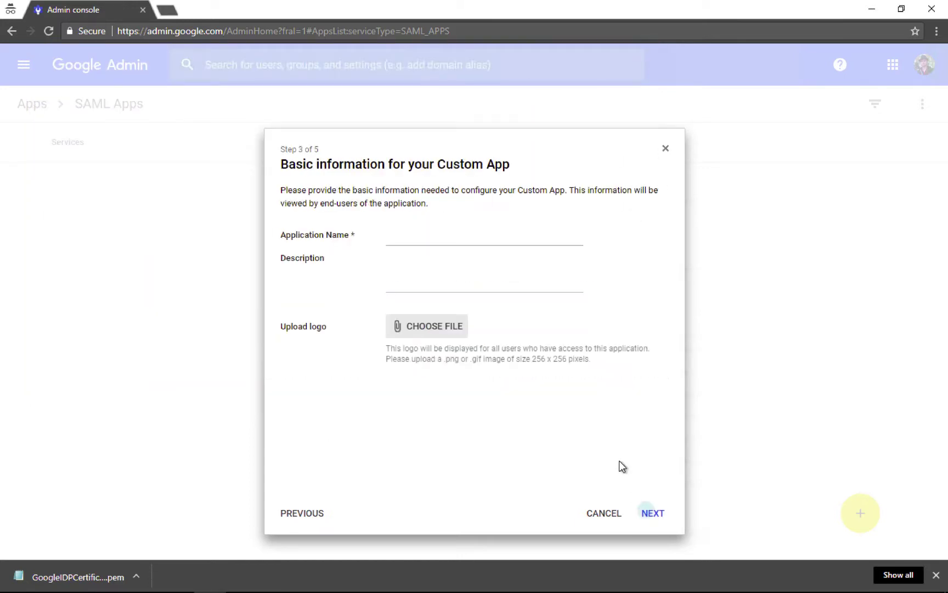
left_click(471, 239)
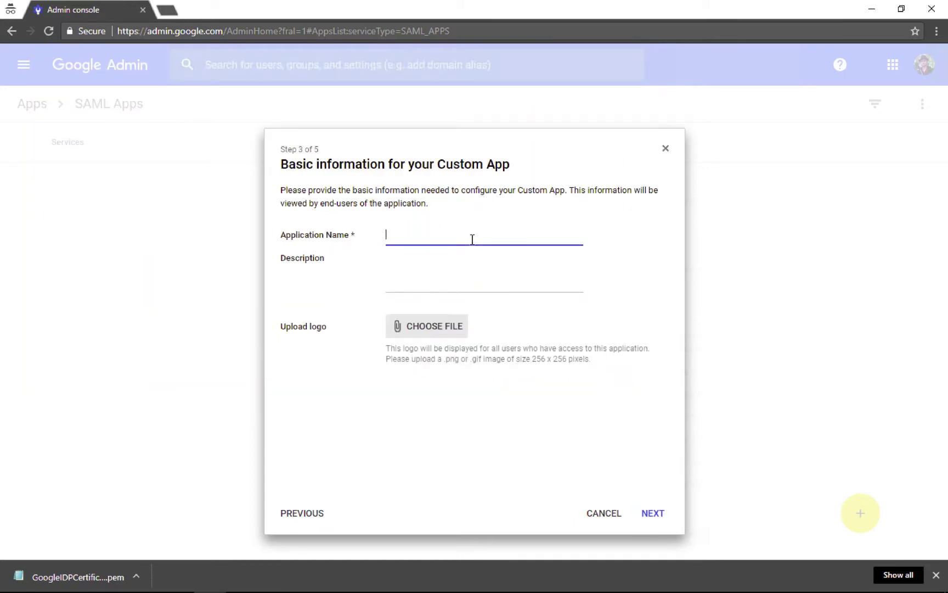
type("Netscaler SAML")
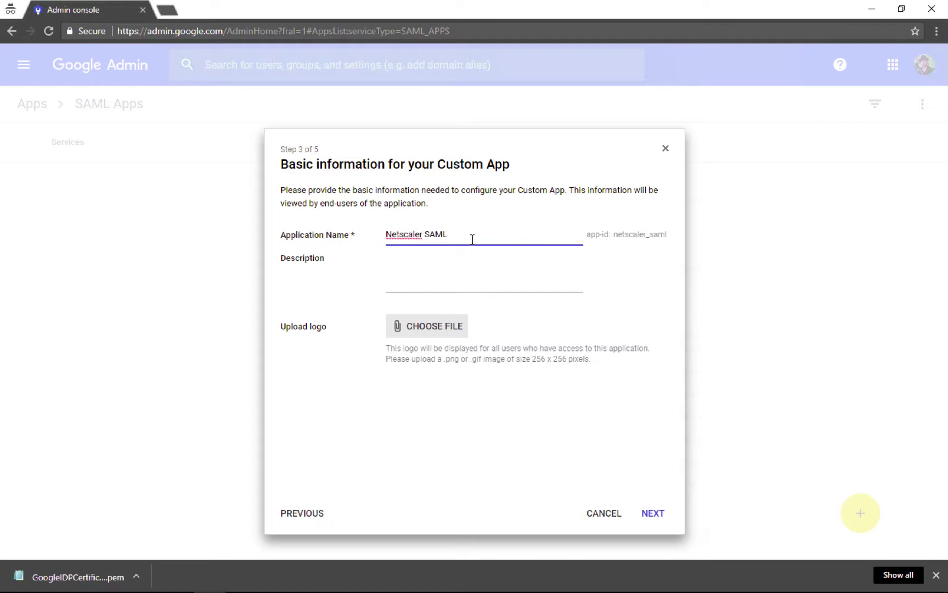
key("alt+Left")
left_click(387, 234)
type("JSCS")
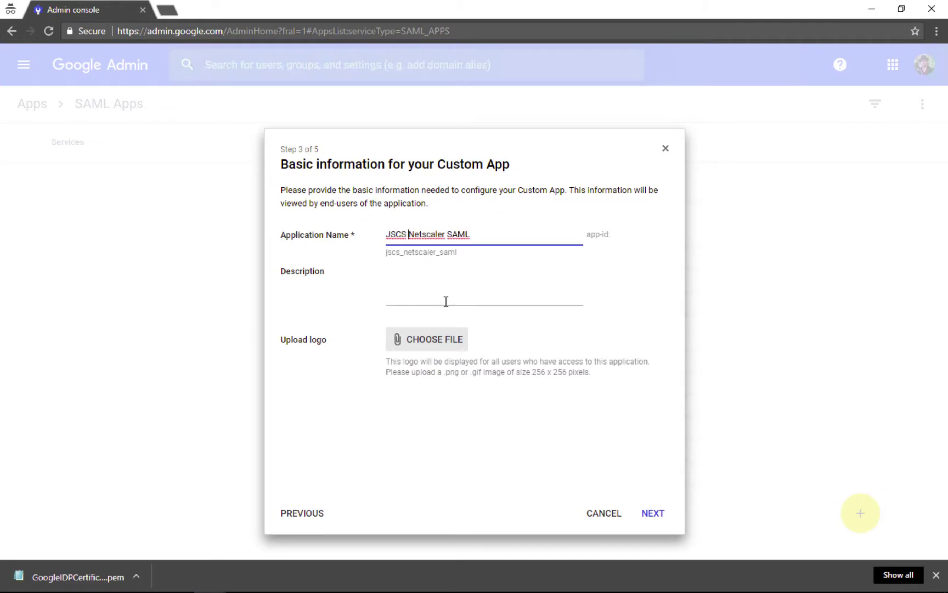
- Paste 'IDP for SAML Enablement for On Prem NetScaler' as the app description
left_click(446, 301)
key("ctrl+v")
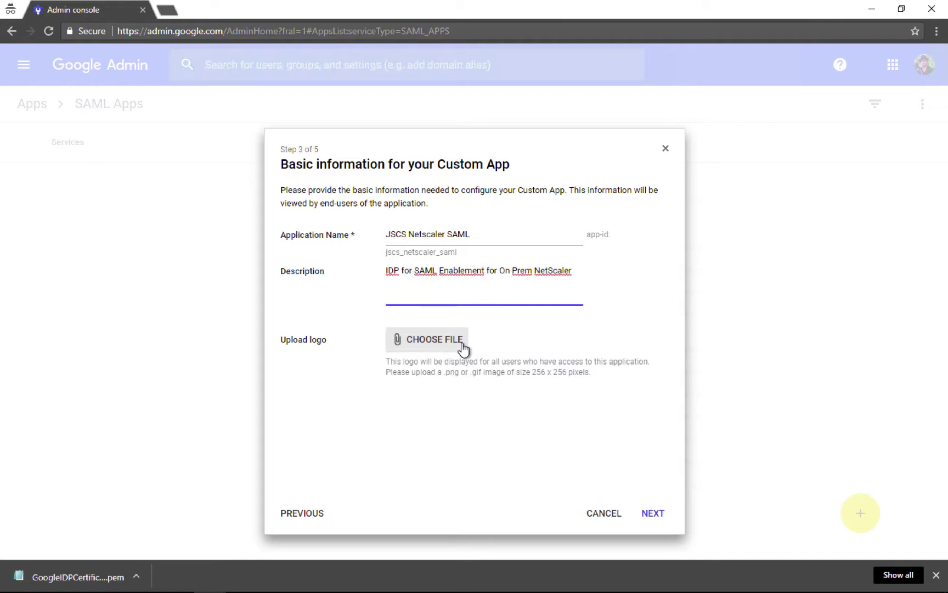
key("Tab")
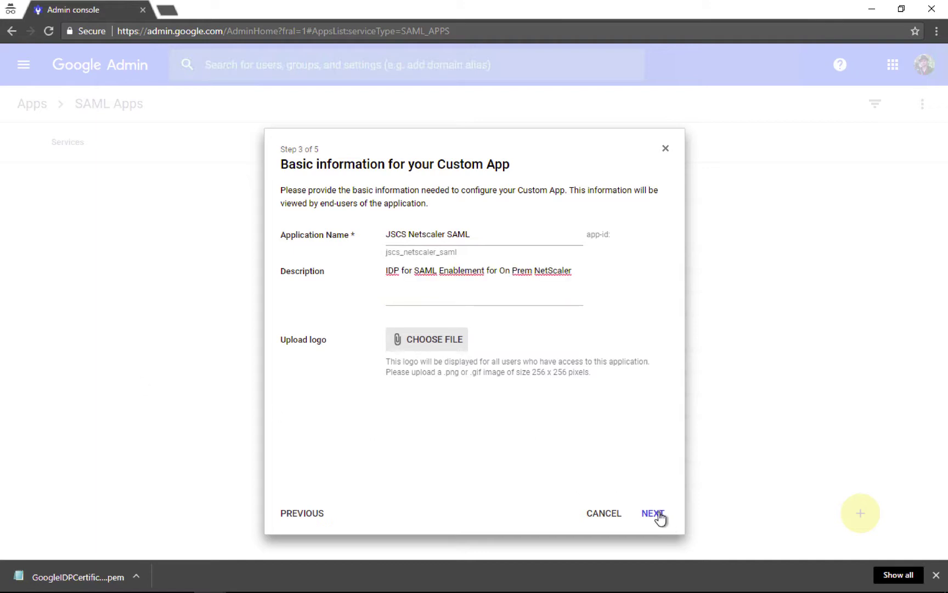
left_click(653, 513)
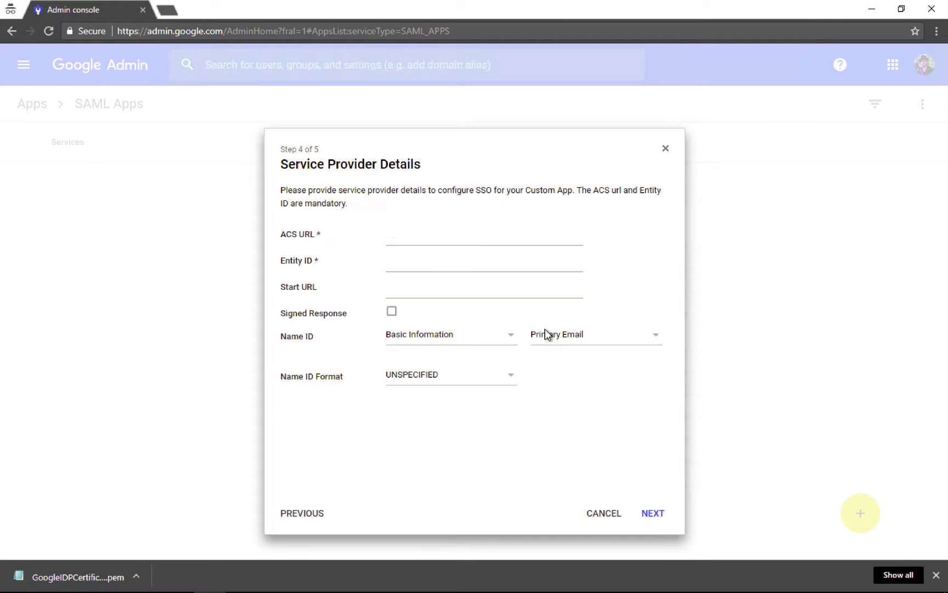
left_click(439, 239)
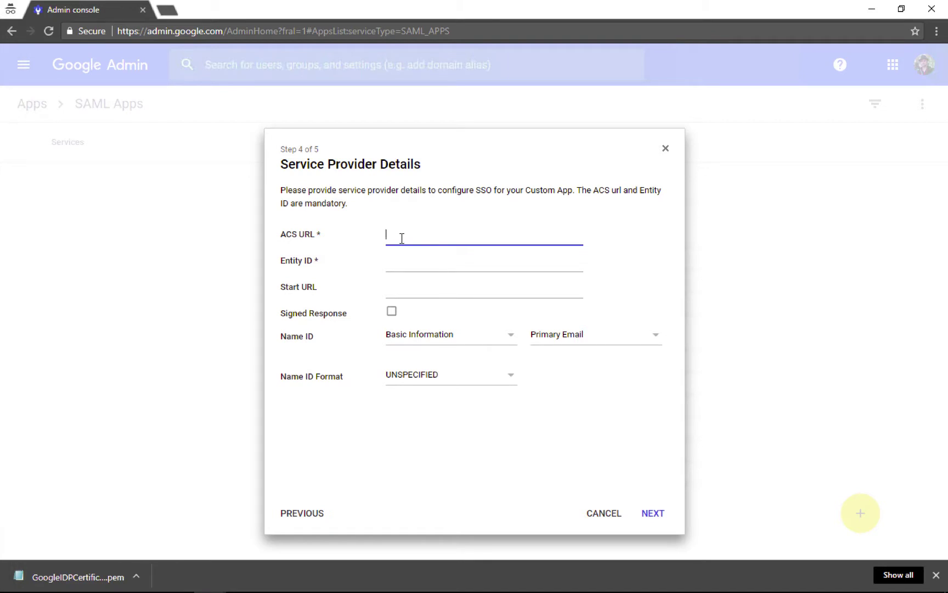
type("https://gateway.jsconsulting.s")
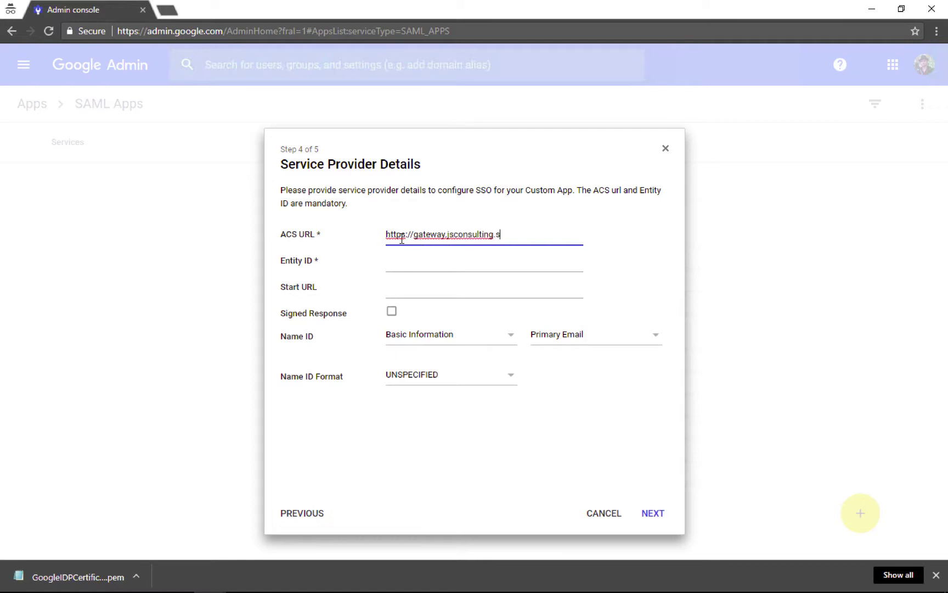
type("ervices/cgi/samlauth")
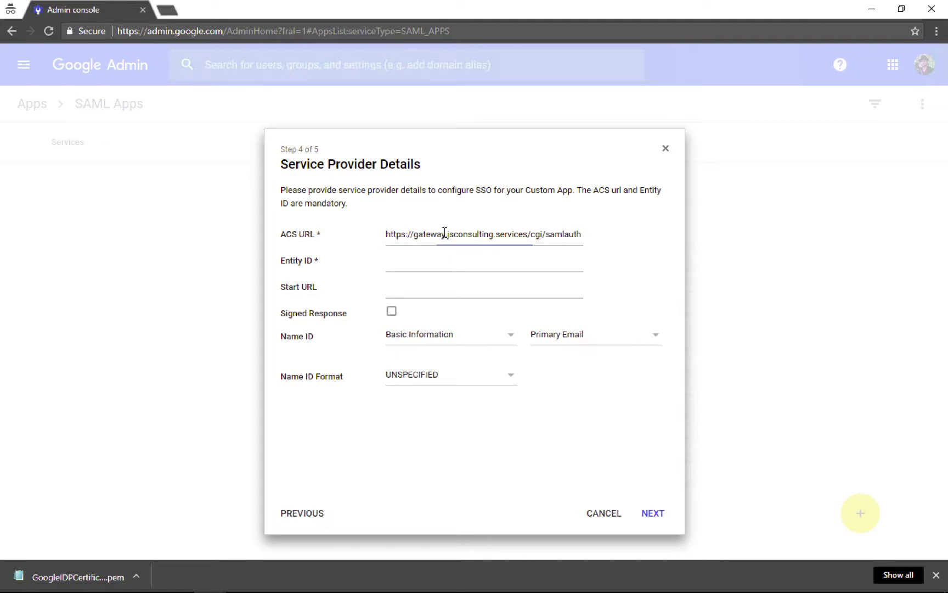
left_click_drag(527, 234, 368, 240)
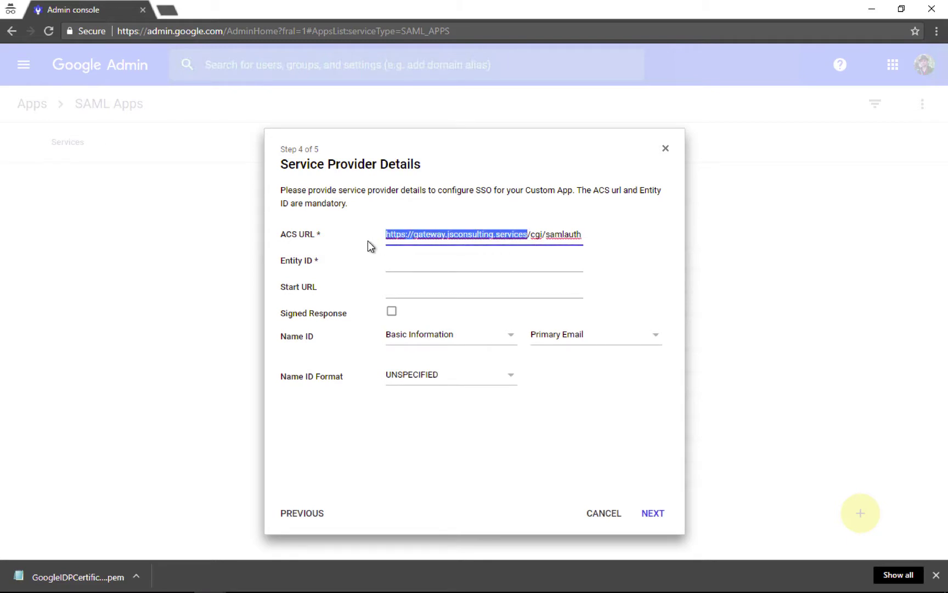
left_click(395, 263)
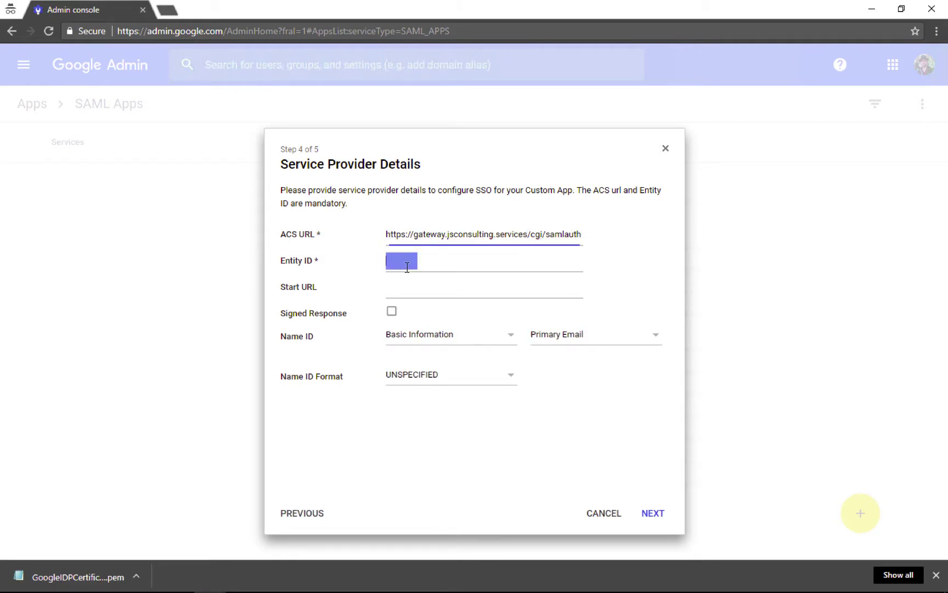
left_click(400, 289)
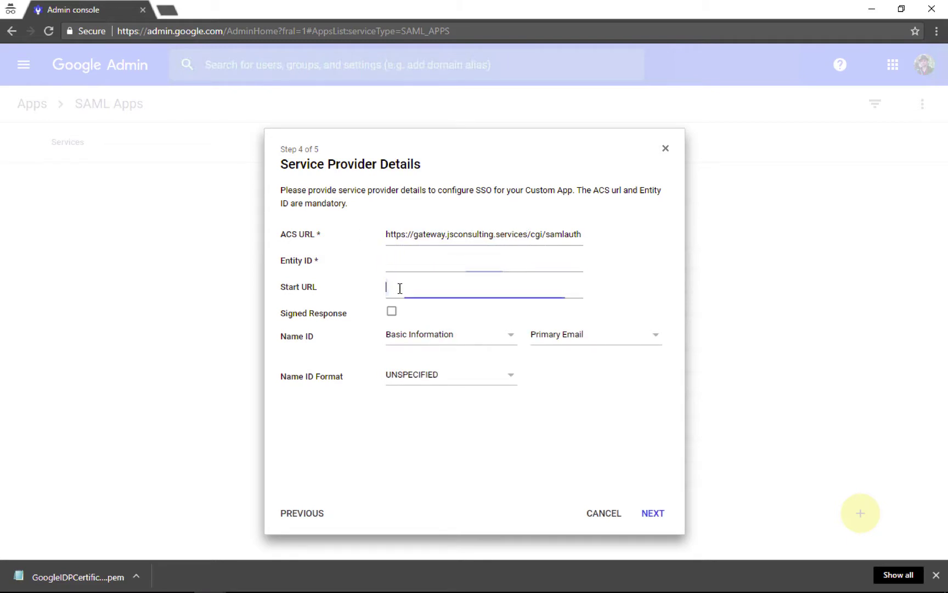
left_click(390, 234)
left_click_drag(528, 234, 388, 234)
key("ctrl+c")
left_click(418, 261)
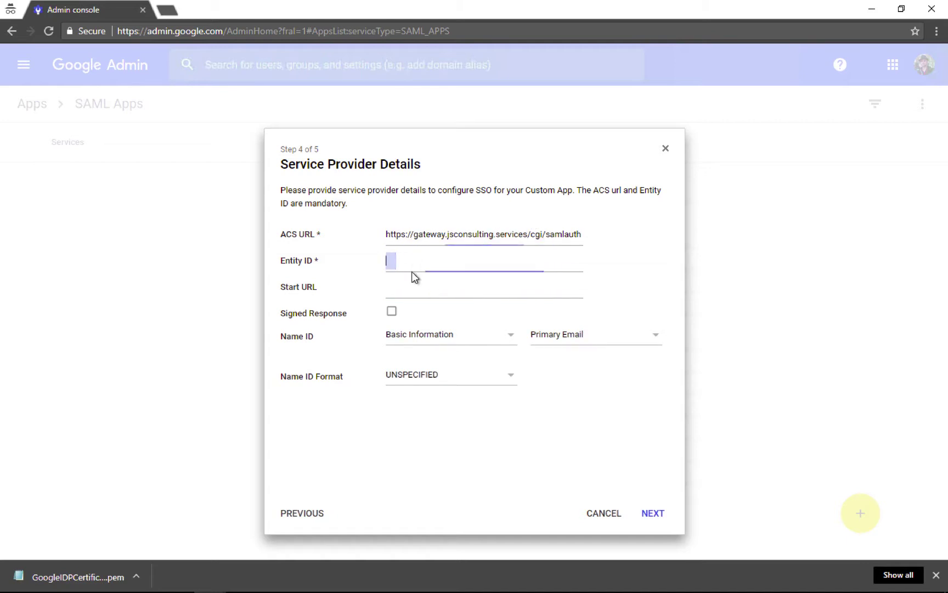
key("ctrl+v")
left_click(409, 282)
key("ctrl+v")
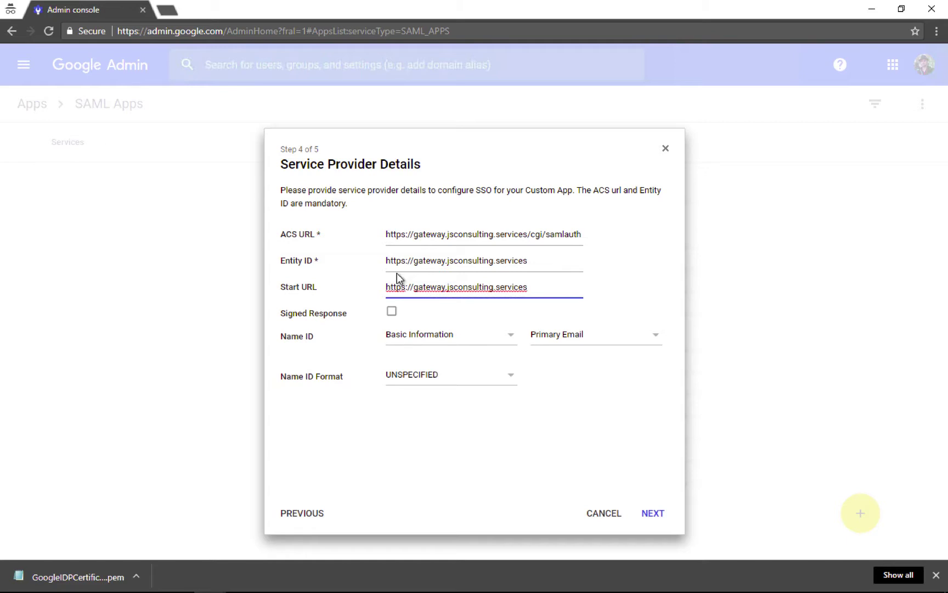
- Turn on Signed Response and set Name ID Format to EMAIL
left_click(393, 314)
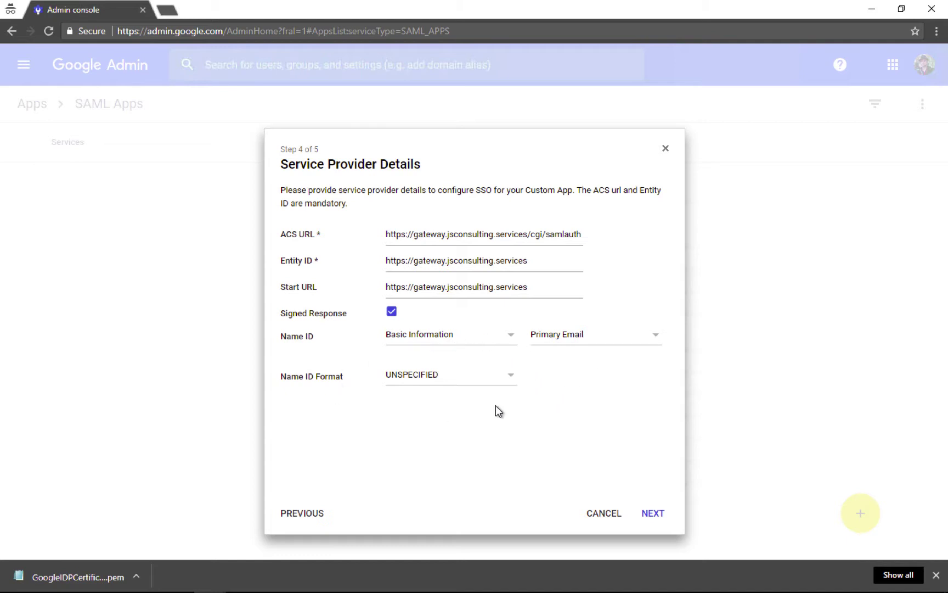
left_click(510, 374)
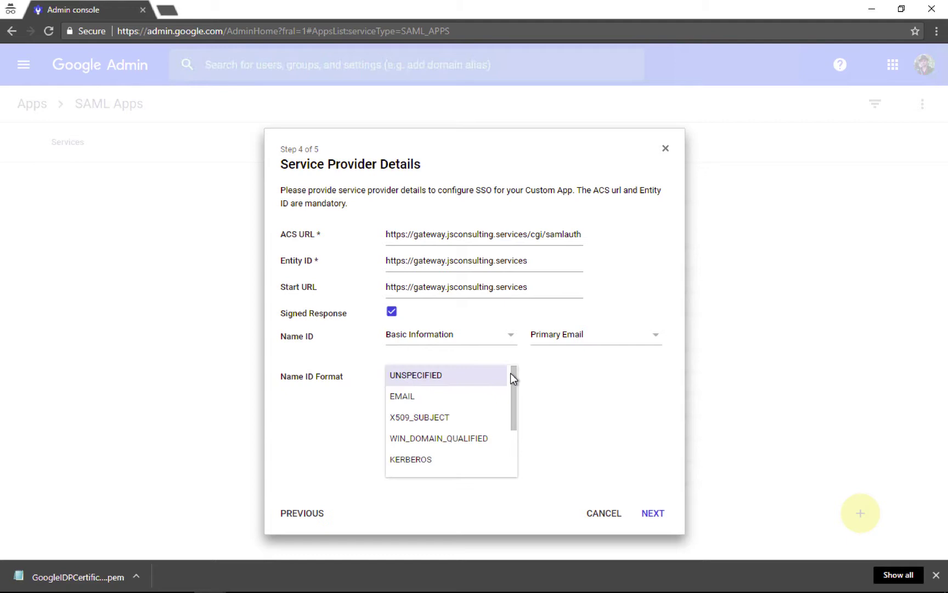
left_click(444, 391)
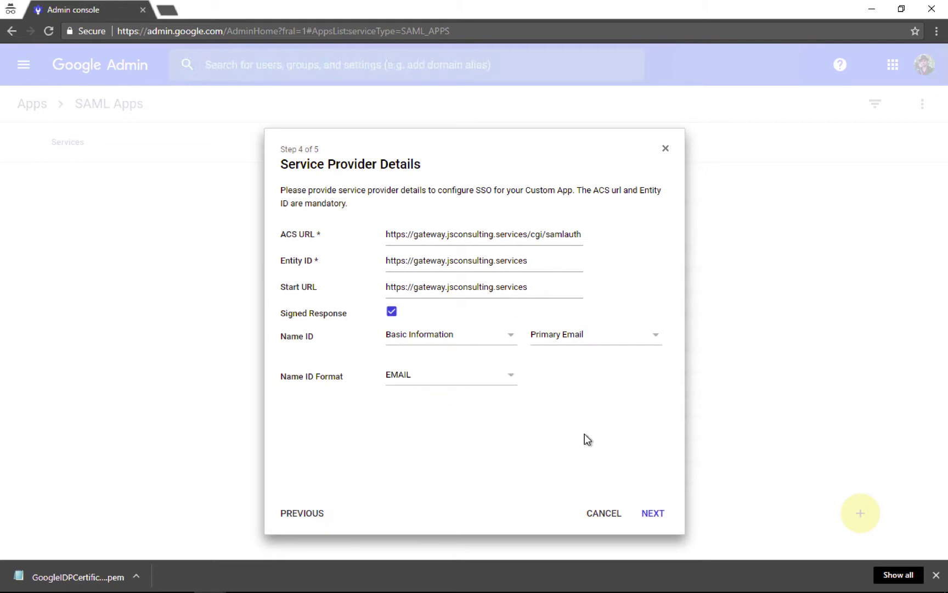
- Skip attribute mapping and finish saving the JSCS Netscaler SAML app
left_click(652, 516)
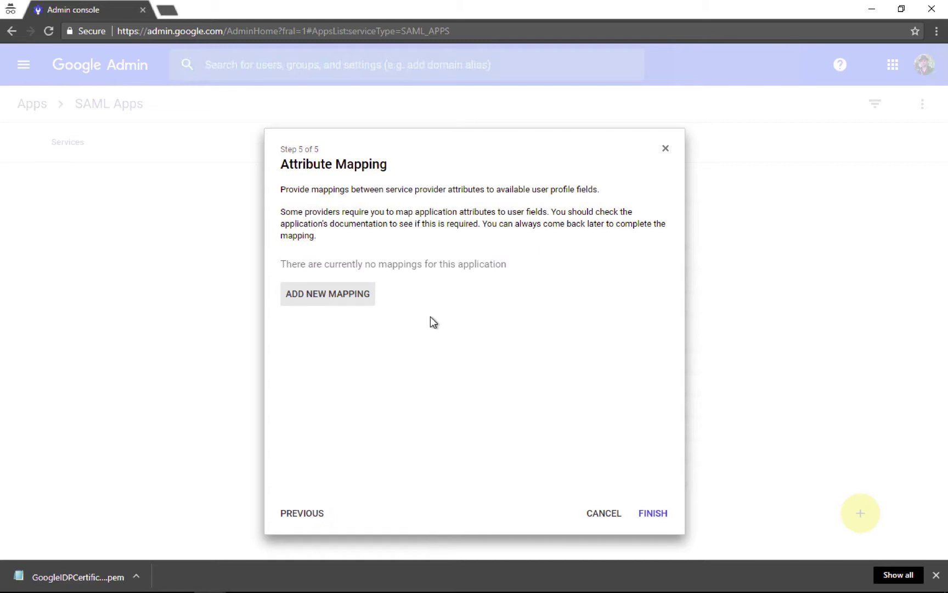
left_click(655, 515)
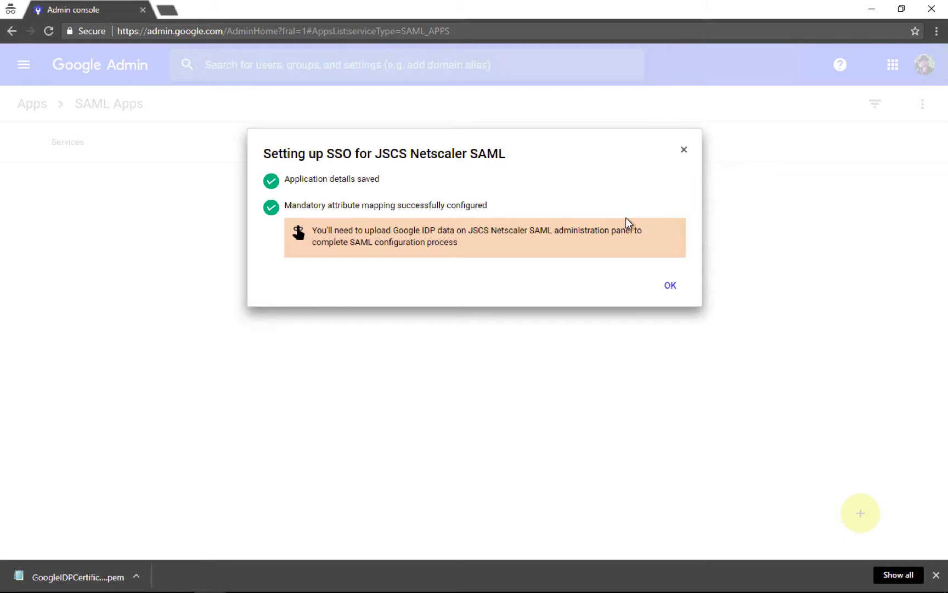
- Set the JSCS Netscaler SAML app to ON for everyone and confirm
left_click(671, 286)
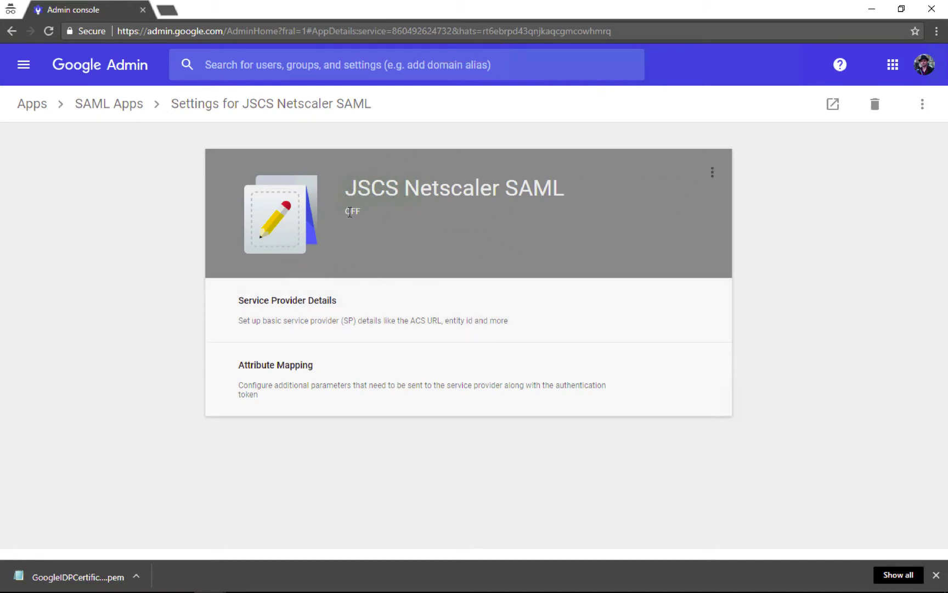
left_click(713, 173)
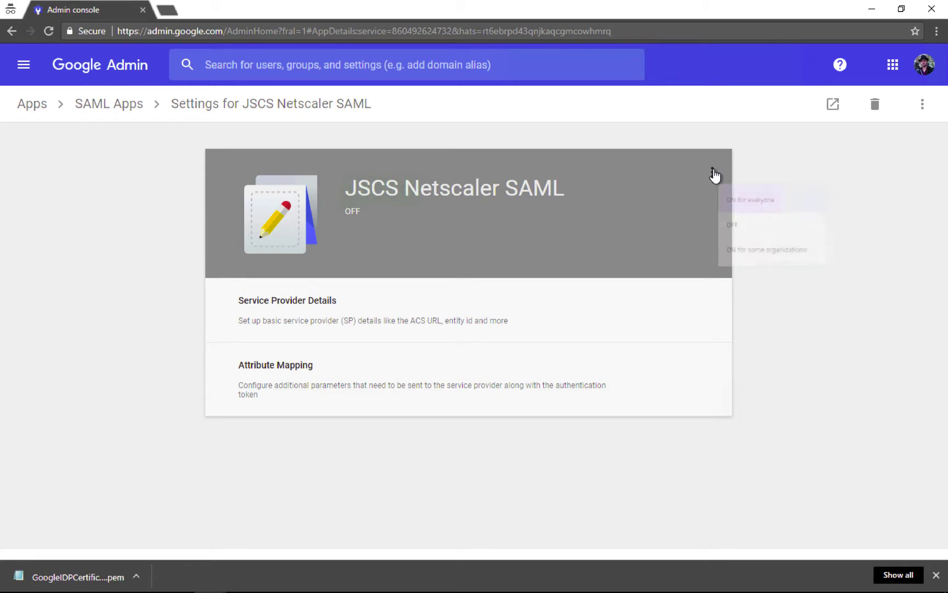
left_click(745, 212)
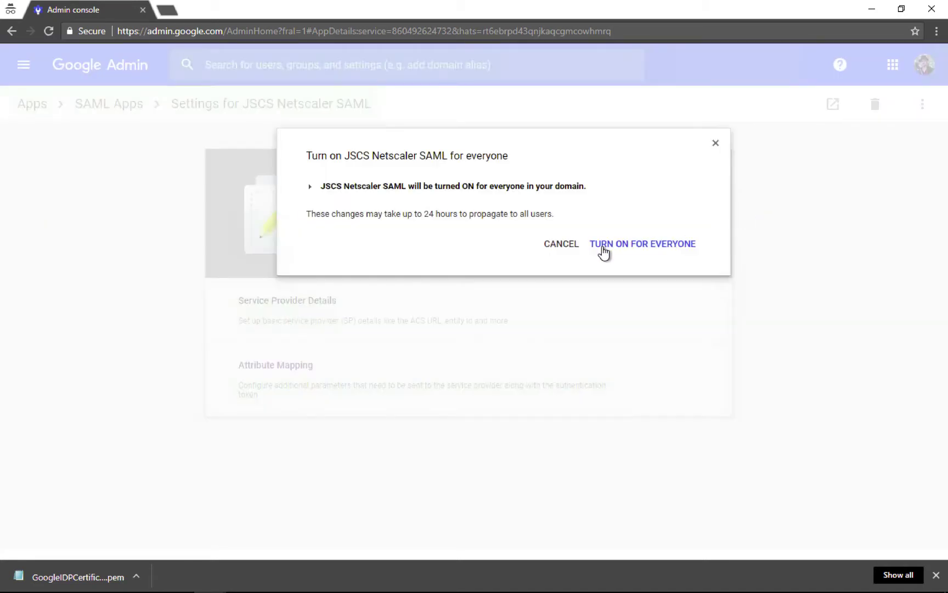
left_click(634, 246)
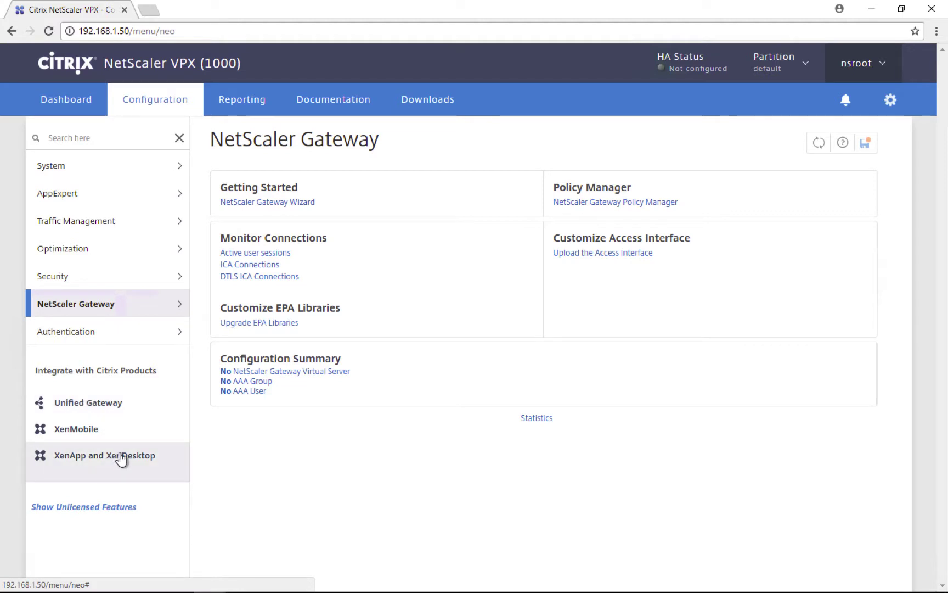
- Add gateway virtual server gateway.jsconsulting.services at 192.168.1.52 on port 443
left_click(181, 308)
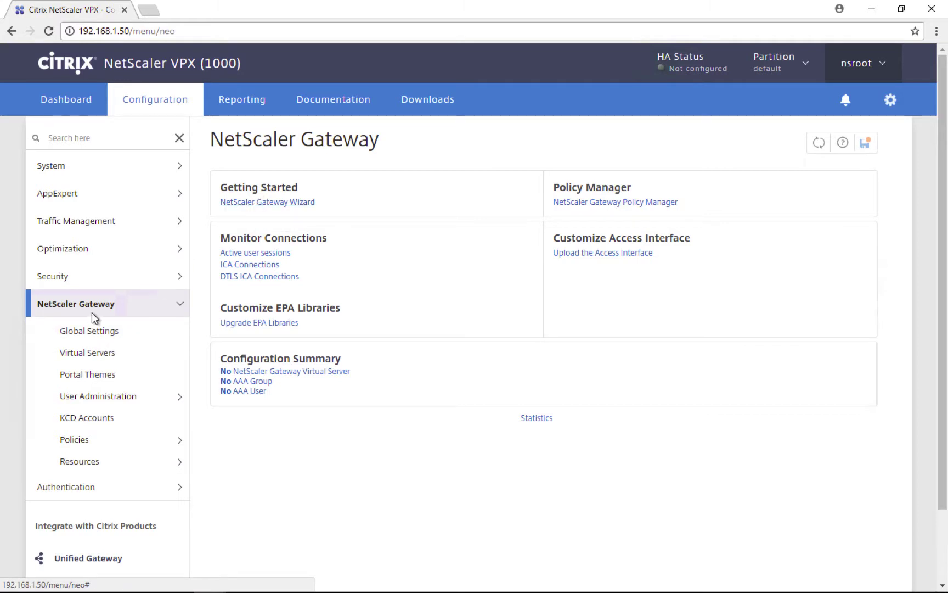
left_click(91, 353)
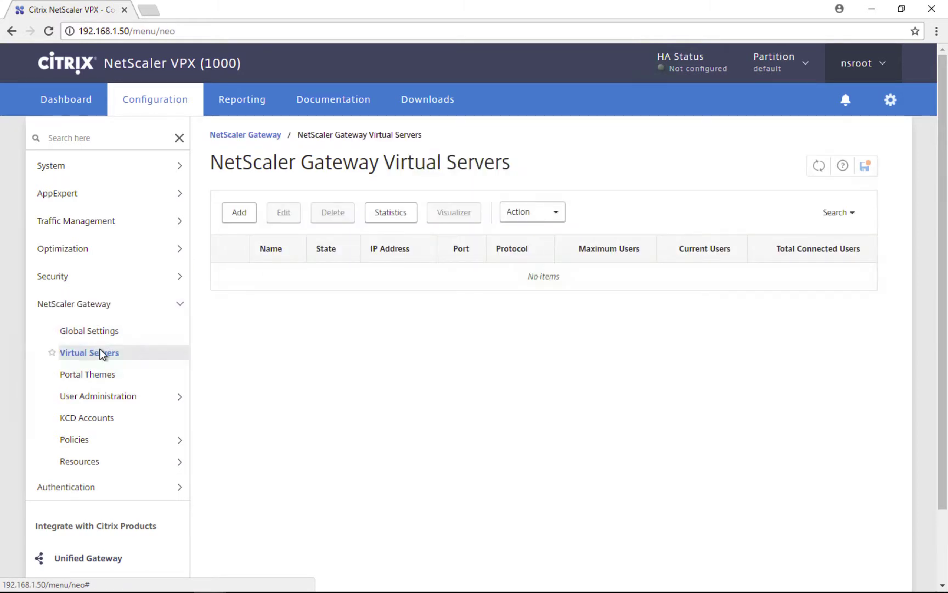
left_click(244, 219)
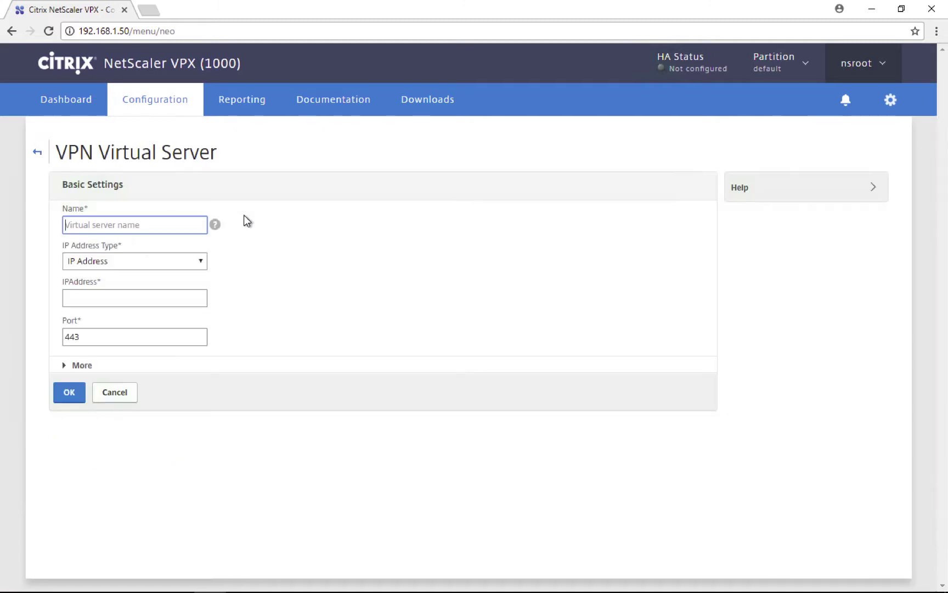
type("gateway.jsconsulting.services")
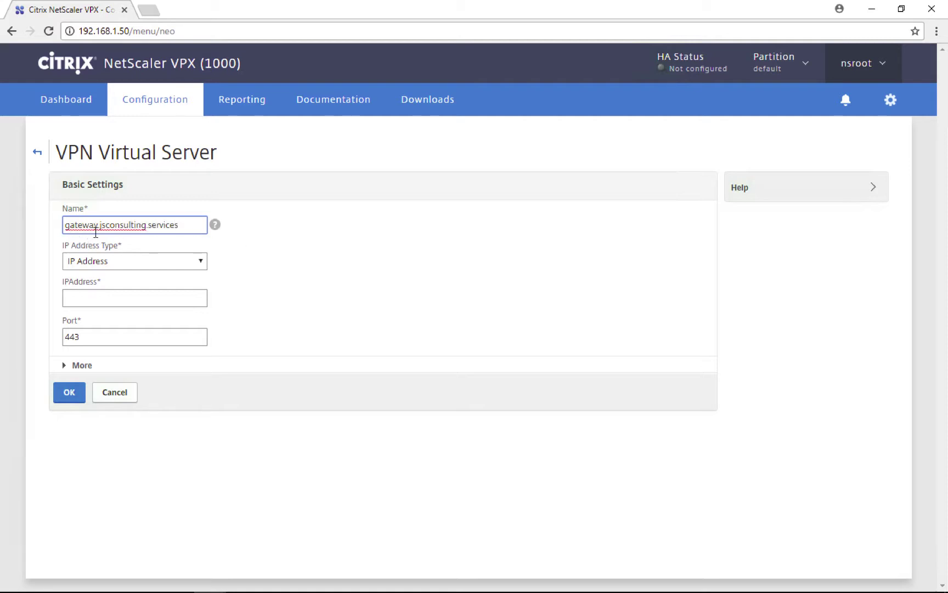
left_click(124, 293)
type("19")
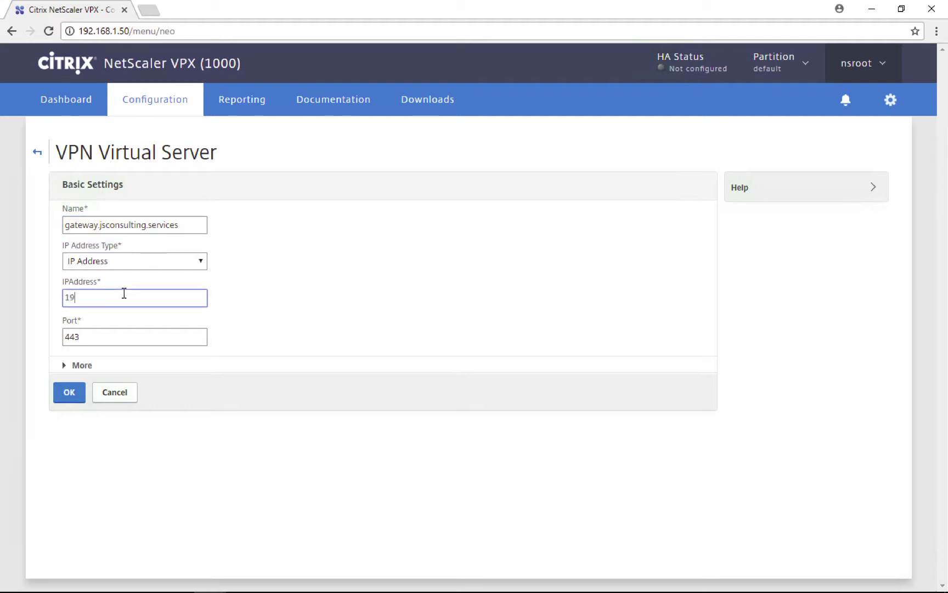
type("2.168.1.52")
left_click_drag(125, 338, 22, 353)
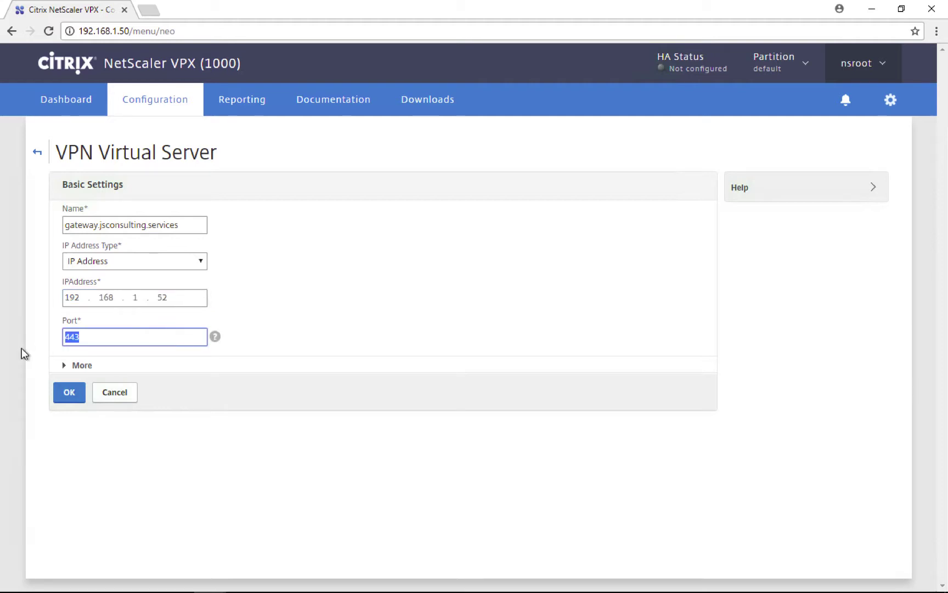
left_click(69, 393)
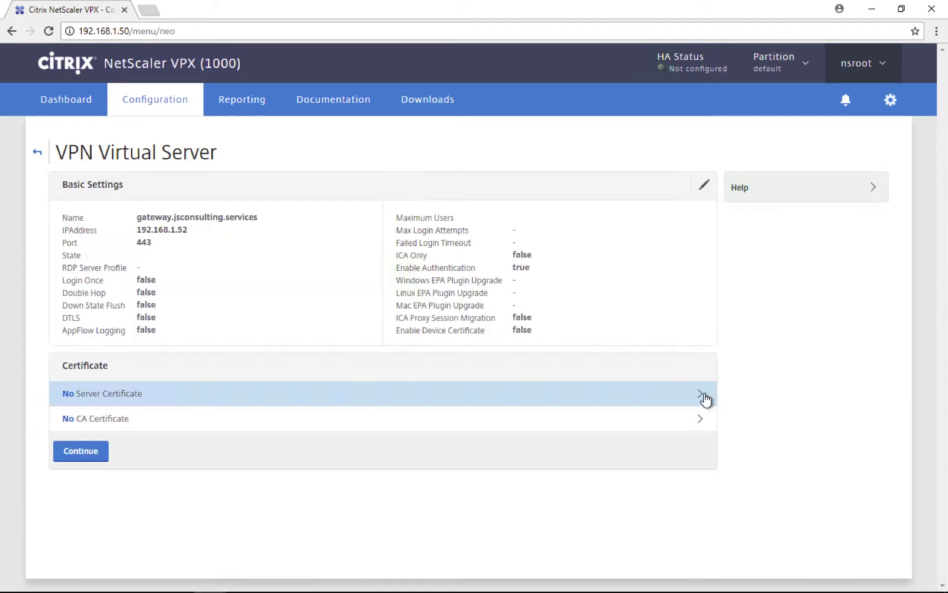
- Bind the gateway.jsconsulting.services server certificate to the virtual server and continue
left_click(702, 394)
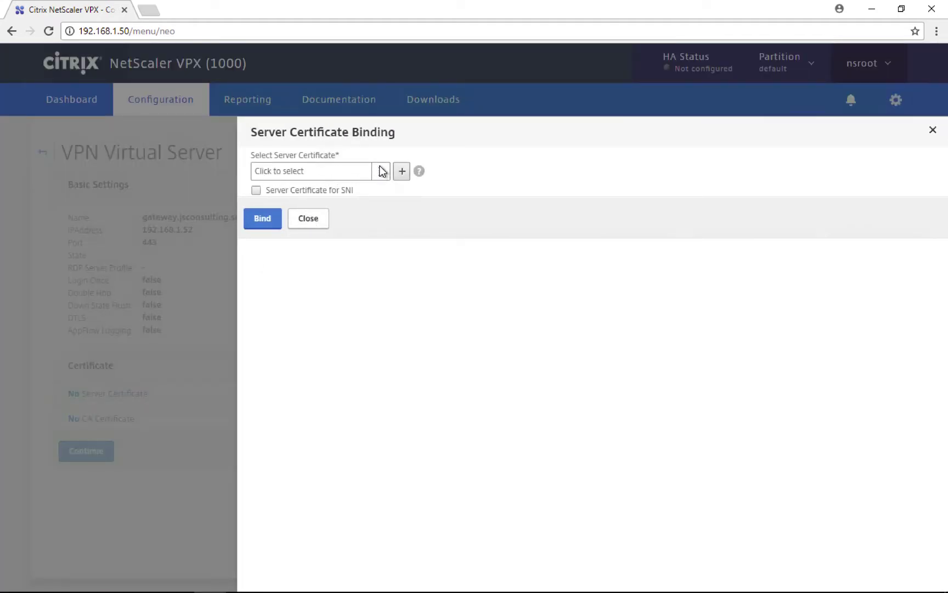
left_click(381, 171)
left_click(274, 316)
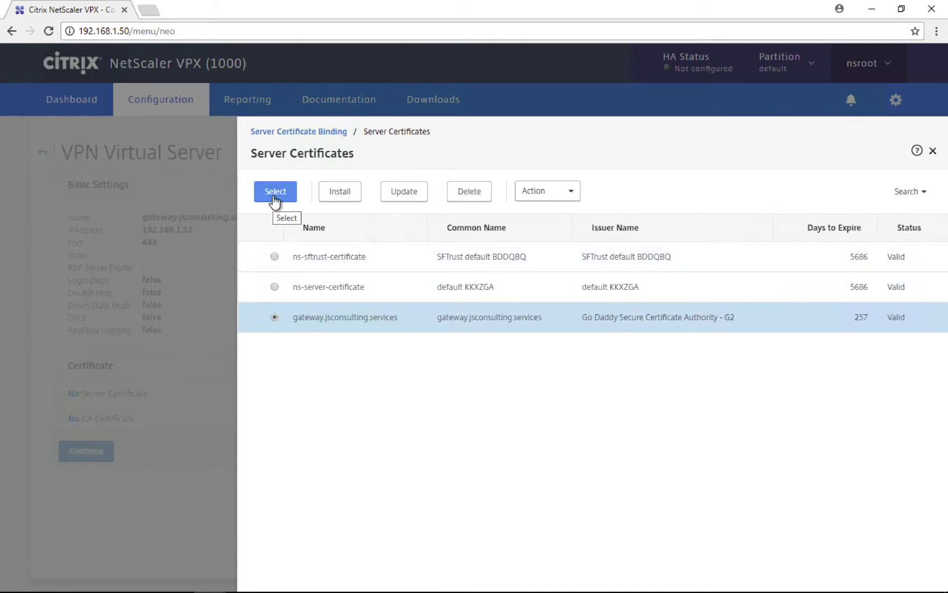
left_click(276, 192)
left_click(262, 239)
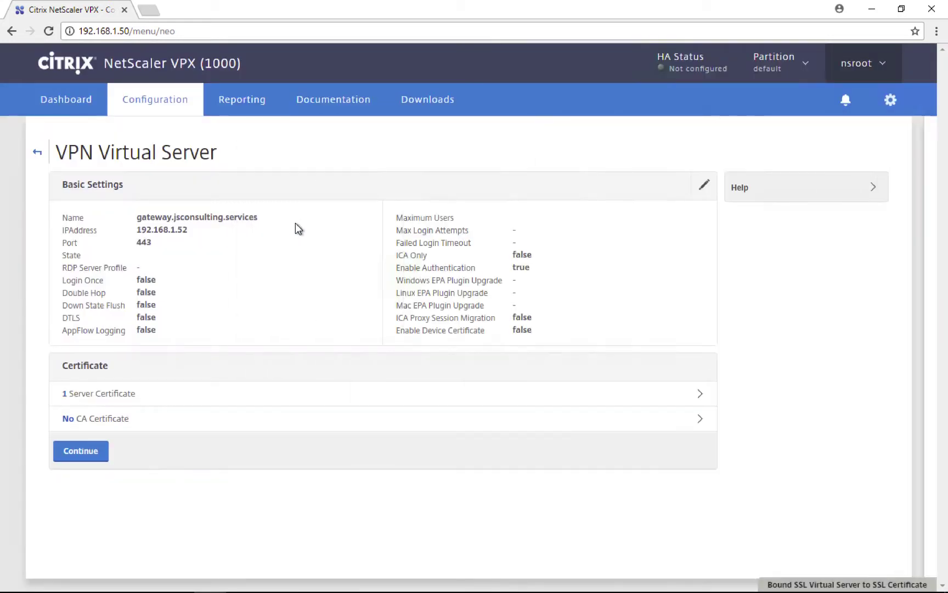
left_click(77, 451)
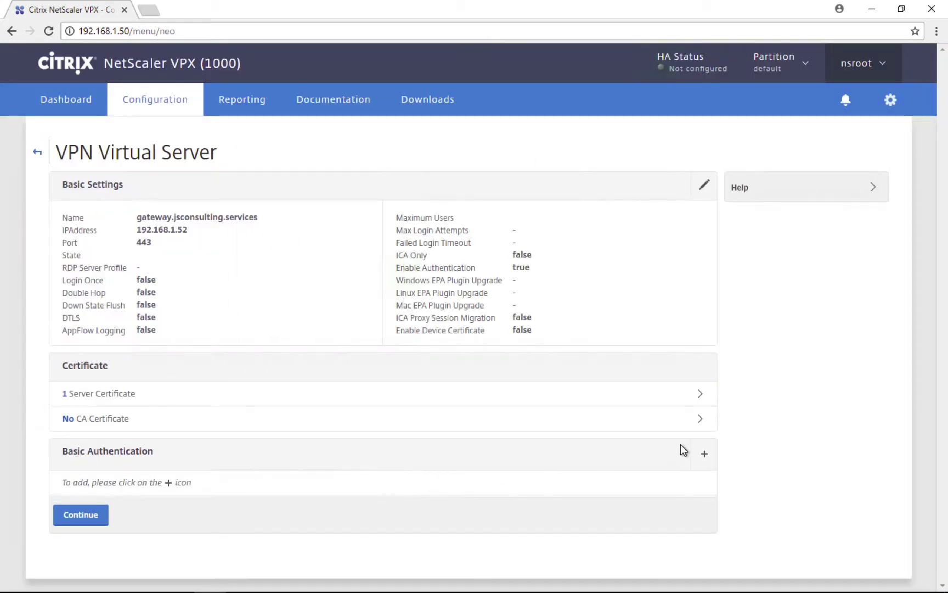
- Bind policy AuthPol_SAML_Google as primary SAML authentication at priority 100
left_click(704, 454)
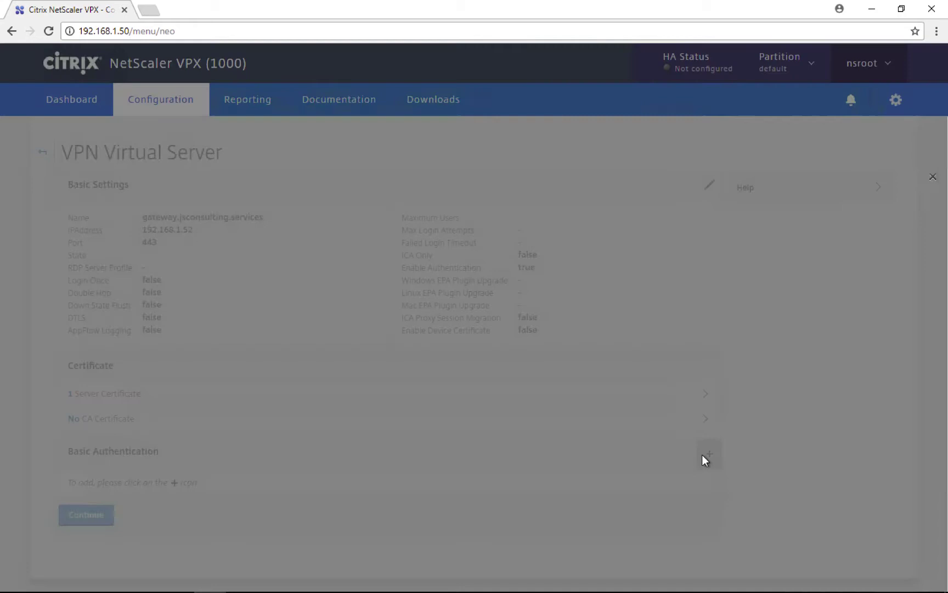
left_click(349, 211)
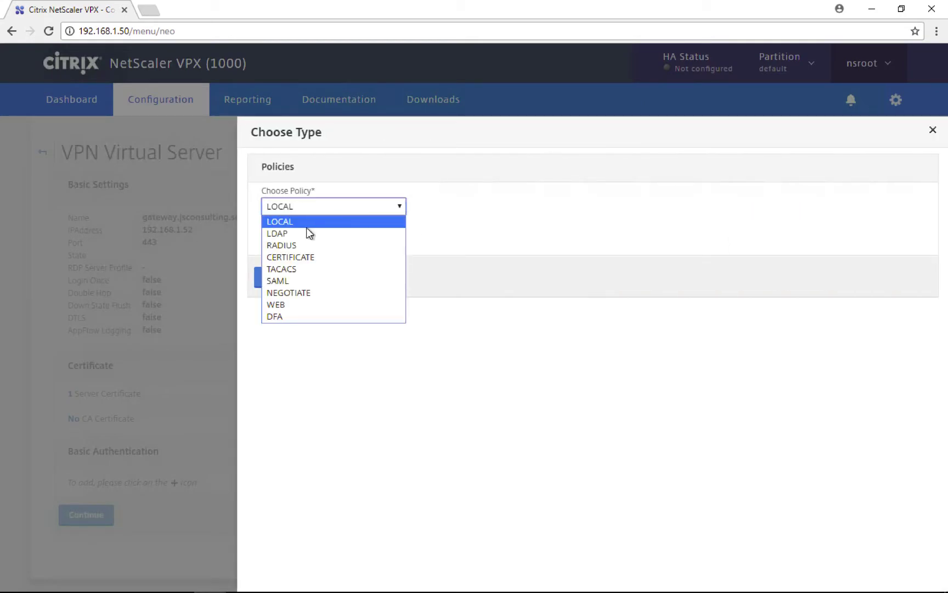
left_click(289, 286)
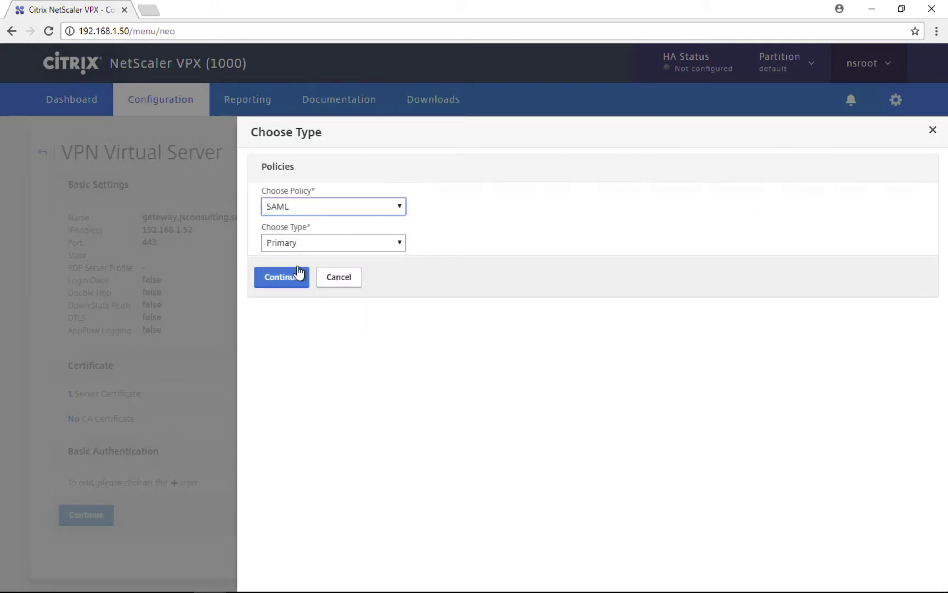
left_click(298, 277)
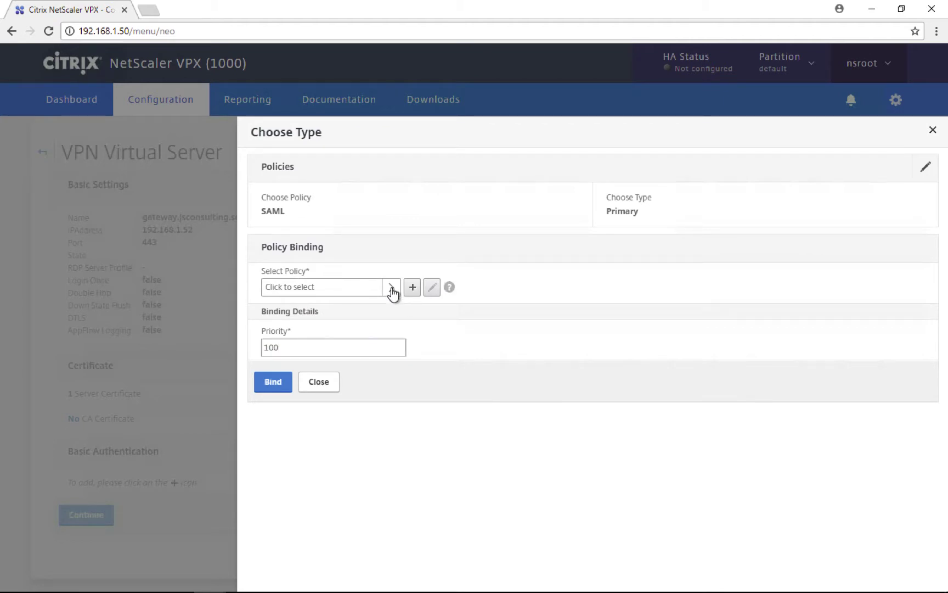
left_click(391, 290)
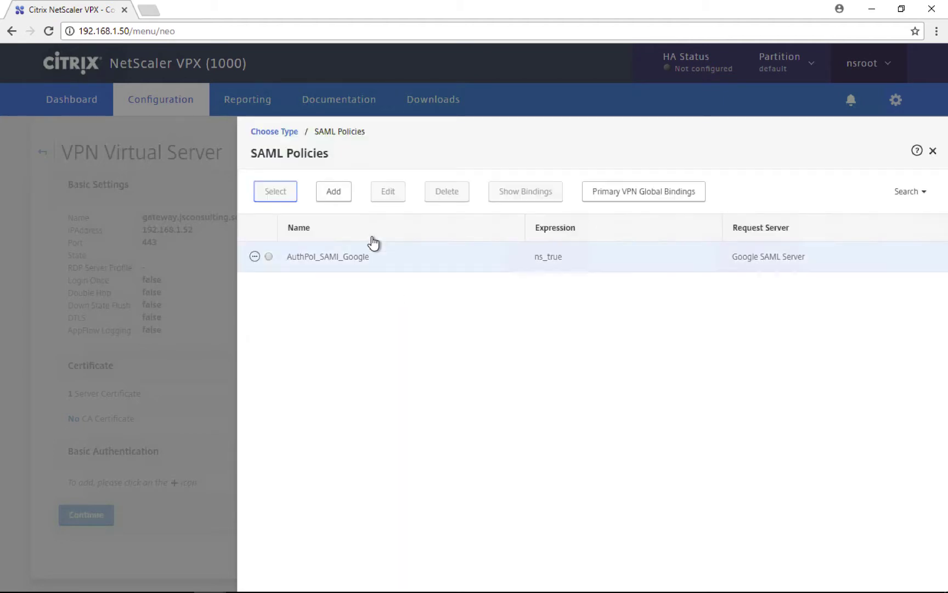
left_click(268, 257)
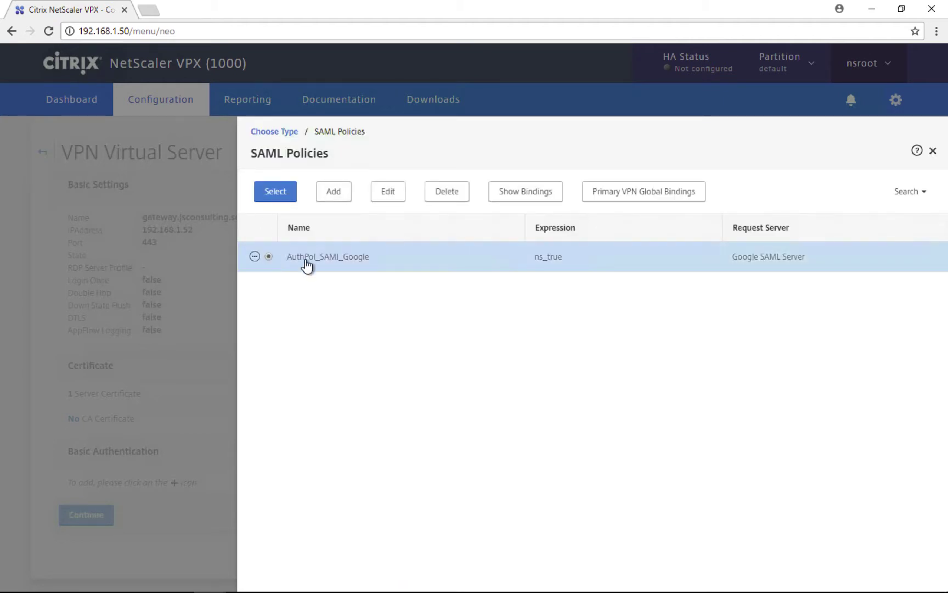
left_click(281, 193)
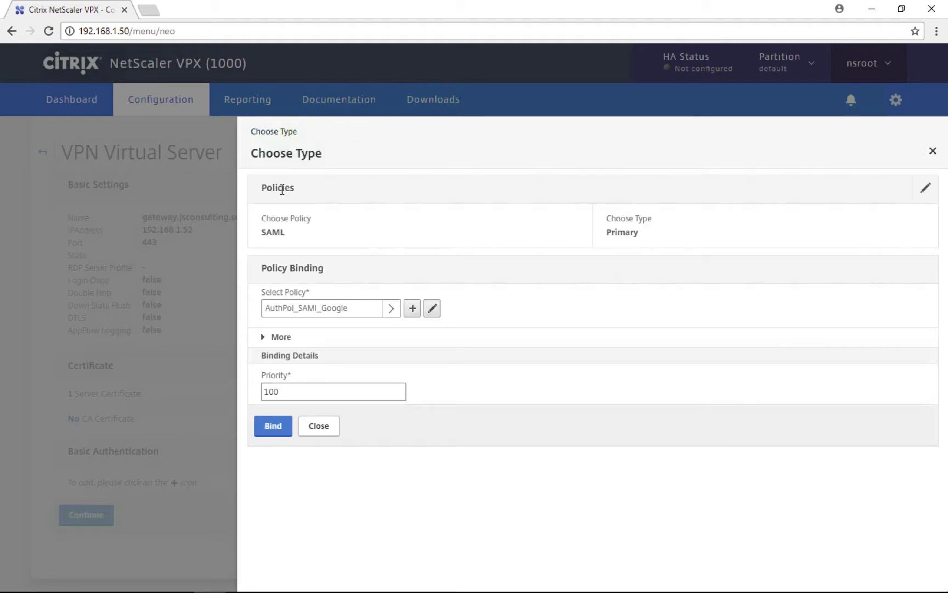
left_click(276, 430)
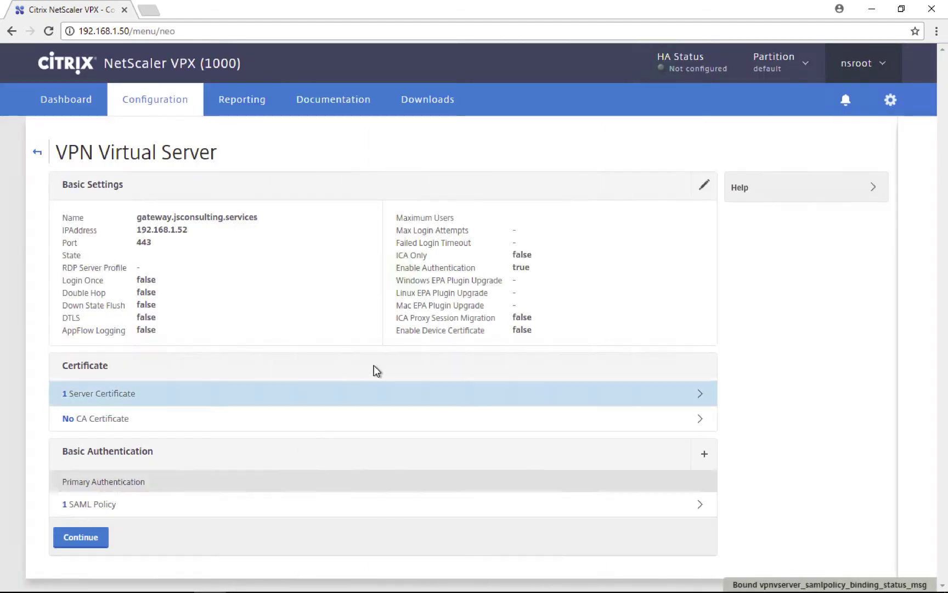
left_click(81, 536)
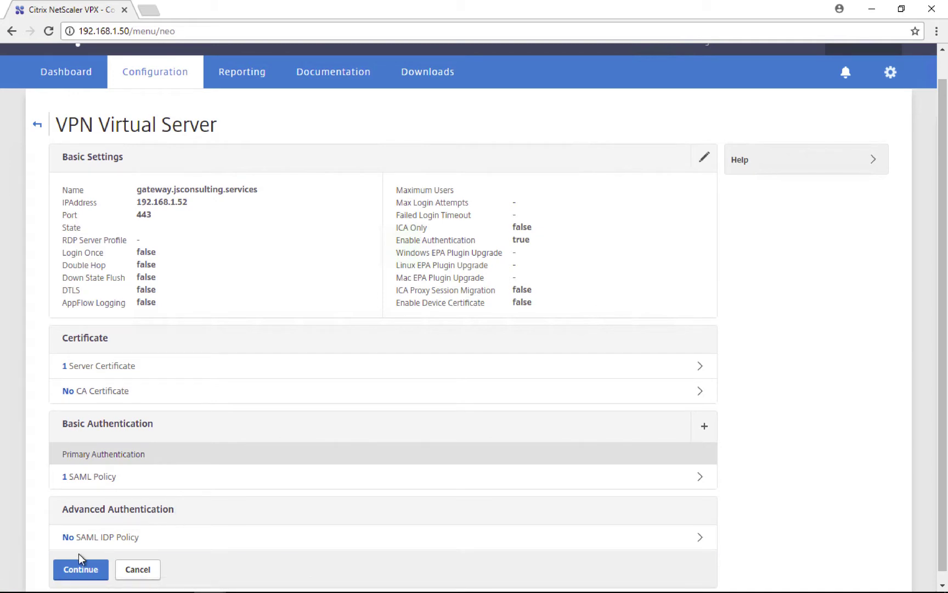
- Add Portal Themes in Advanced Settings and choose the Greenbubble theme
left_click(80, 570)
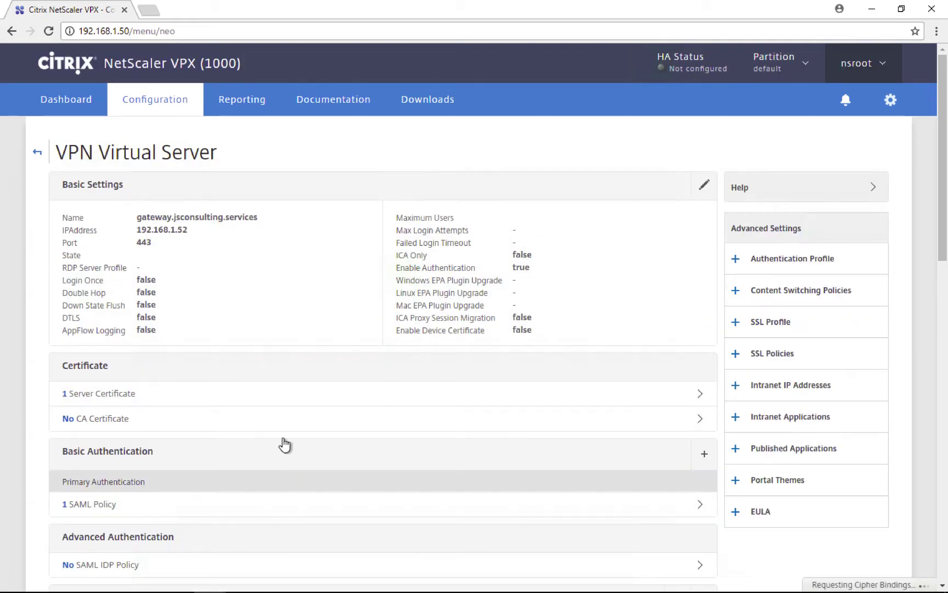
scroll(284, 444, "down", 5)
scroll(529, 470, "down", 7)
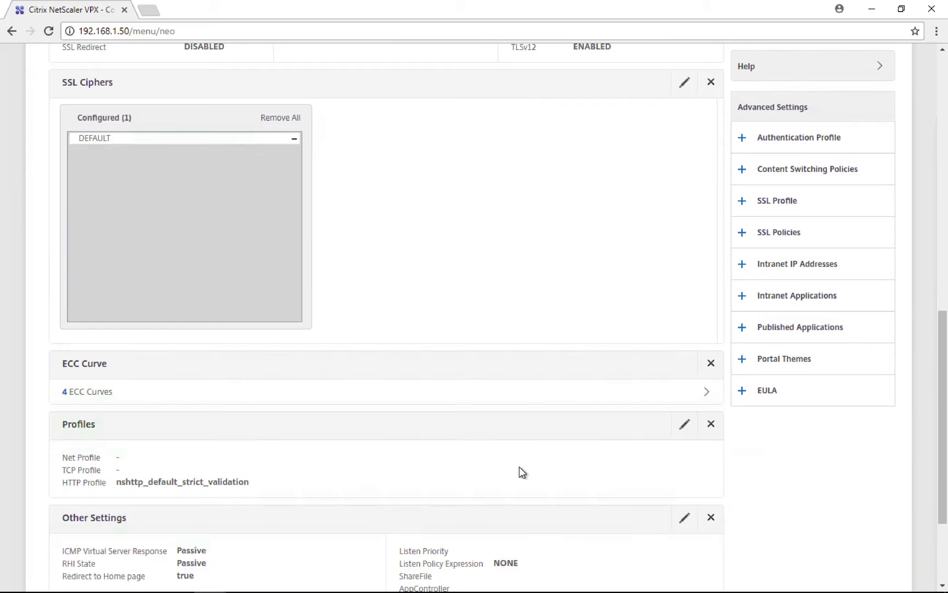
scroll(516, 471, "down", 3)
scroll(515, 472, "up", 15)
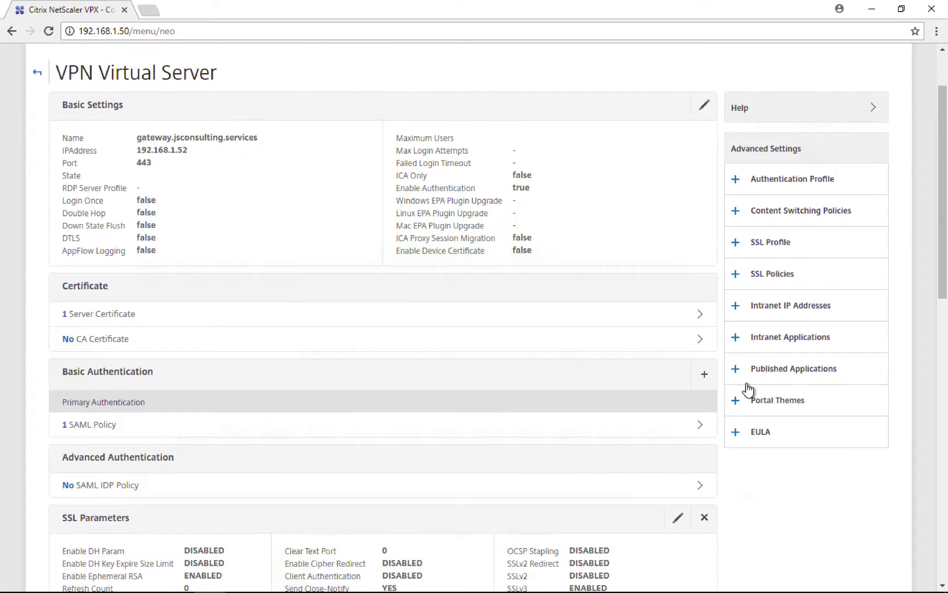
left_click(736, 400)
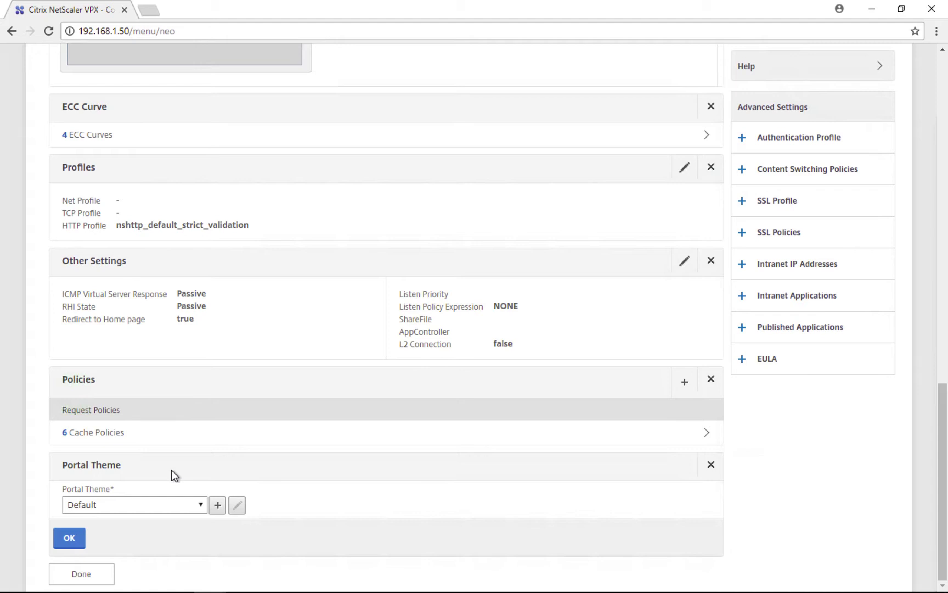
left_click(201, 509)
left_click(110, 533)
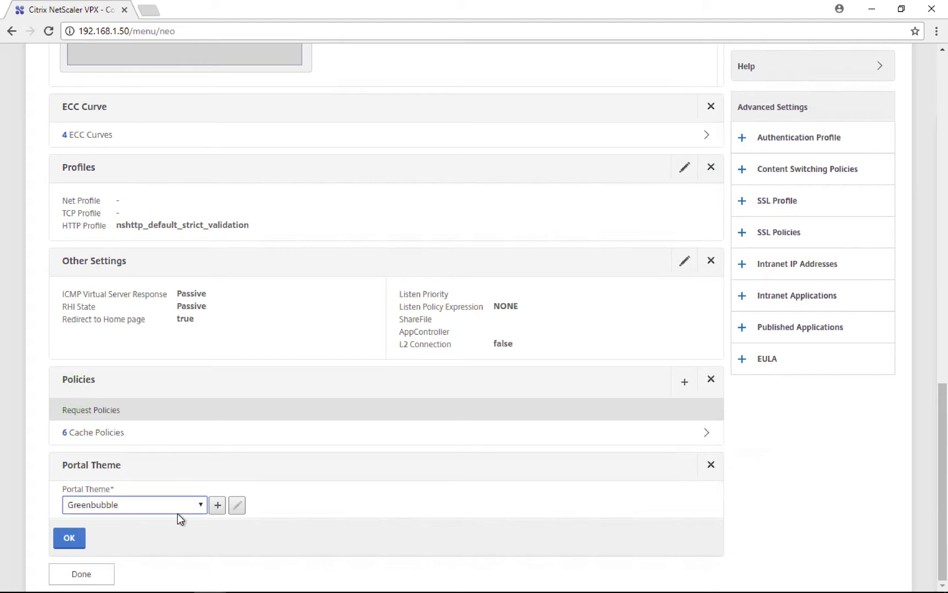
left_click(197, 505)
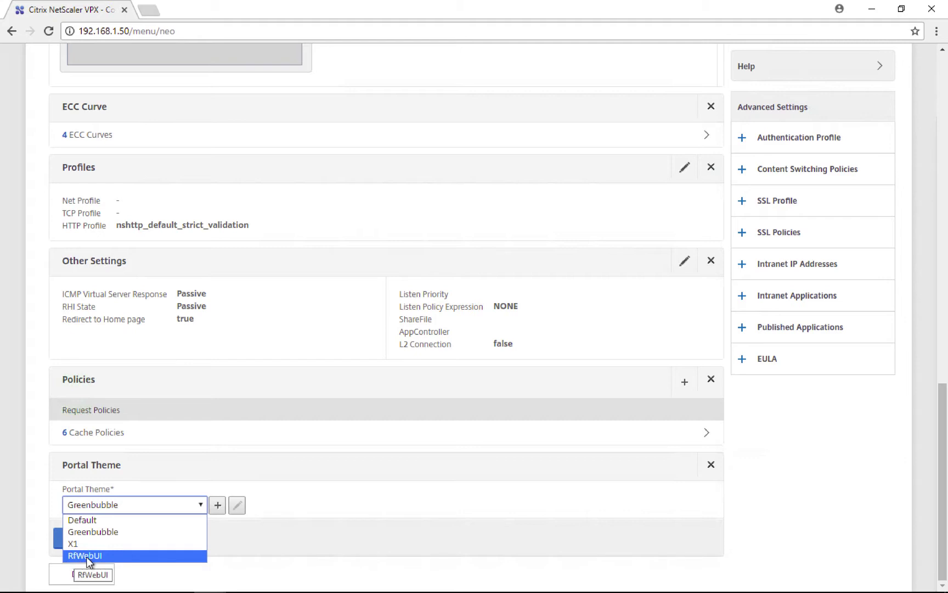
left_click(118, 533)
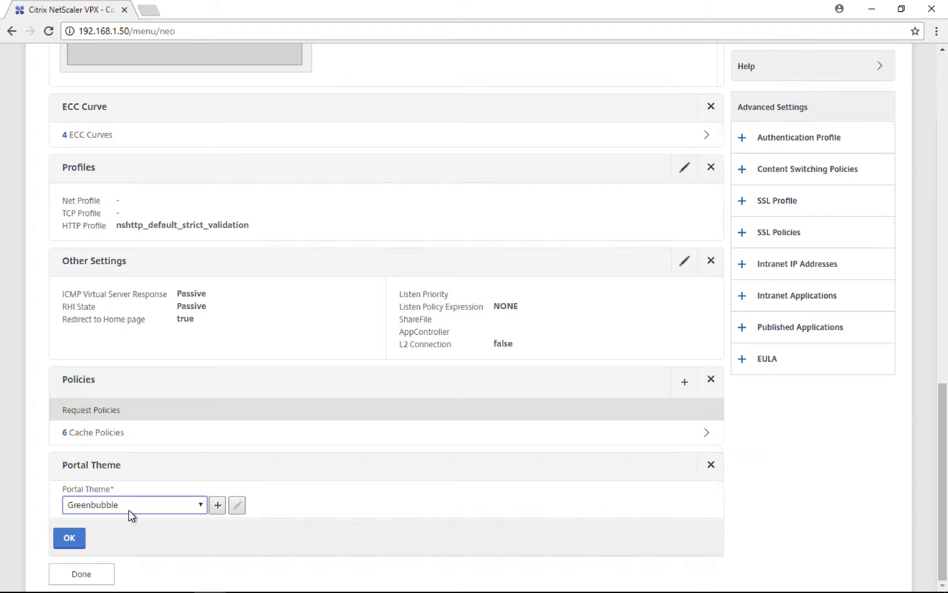
left_click(70, 538)
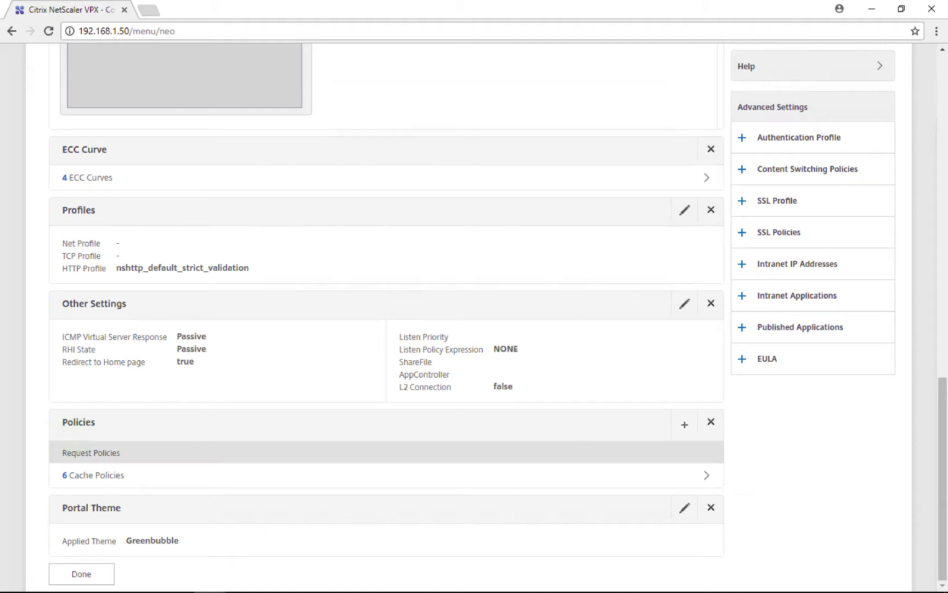
scroll(702, 363, "up", 1)
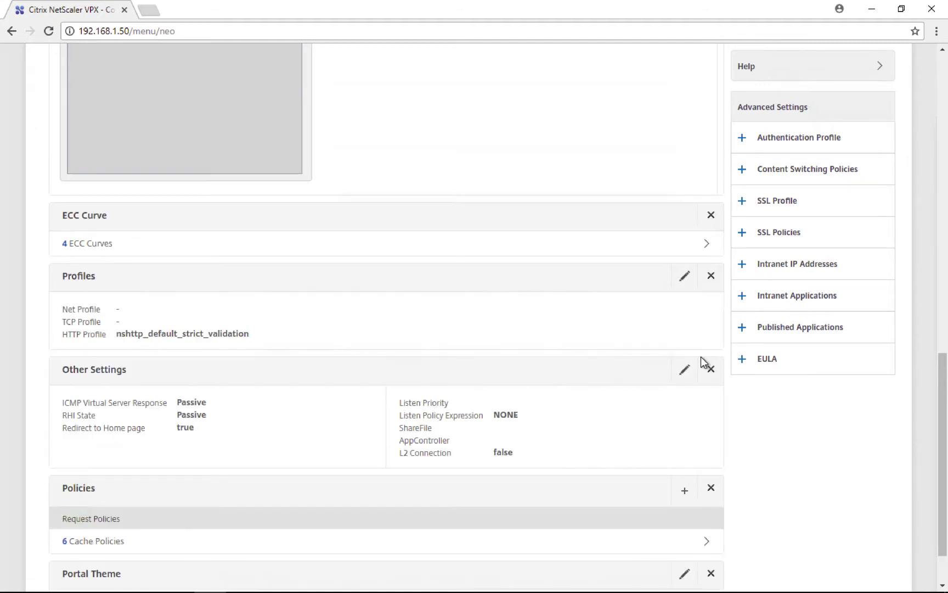
scroll(614, 373, "down", 1)
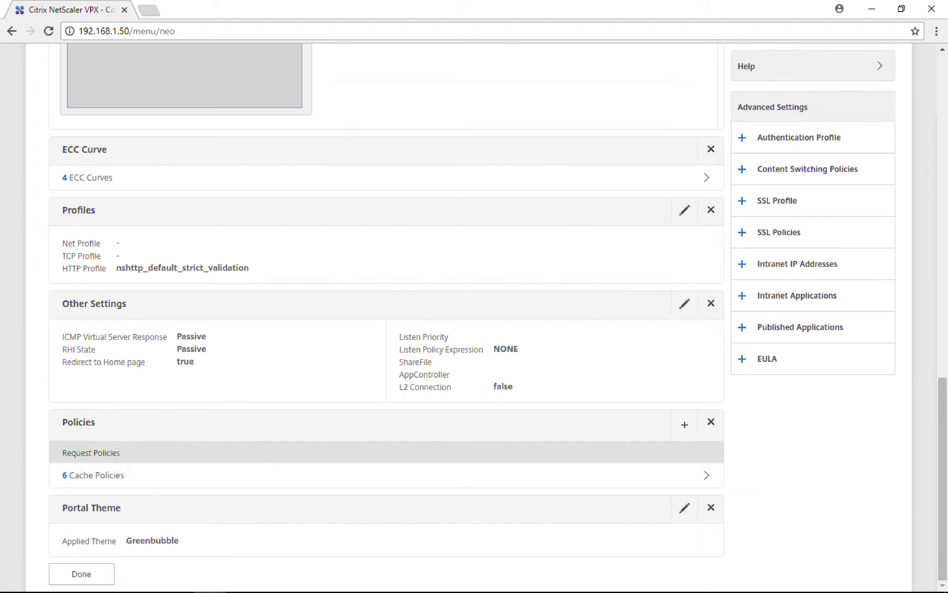
- Set the global gateway settings to split tunnel ON and default authorization action ALLOW
left_click(82, 574)
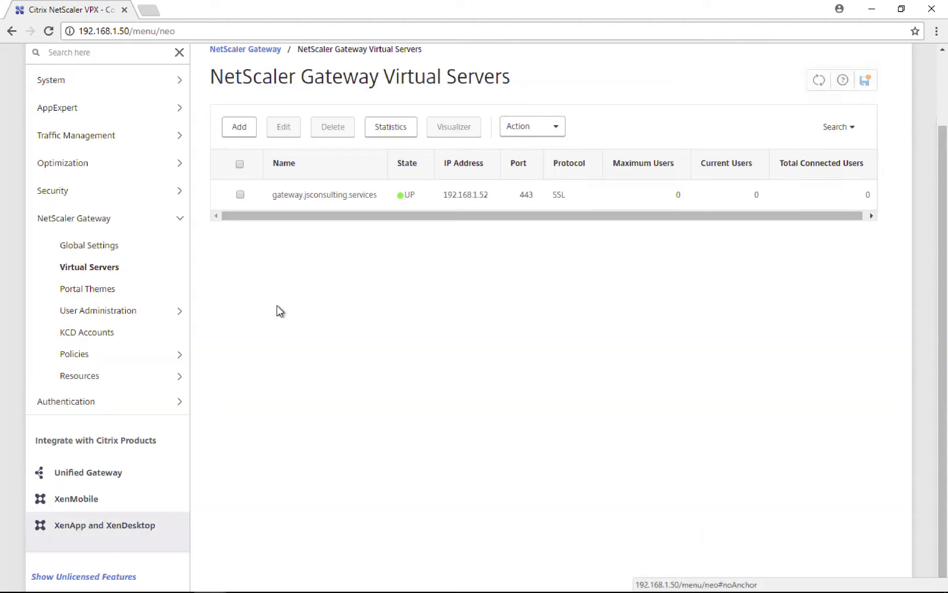
left_click(110, 251)
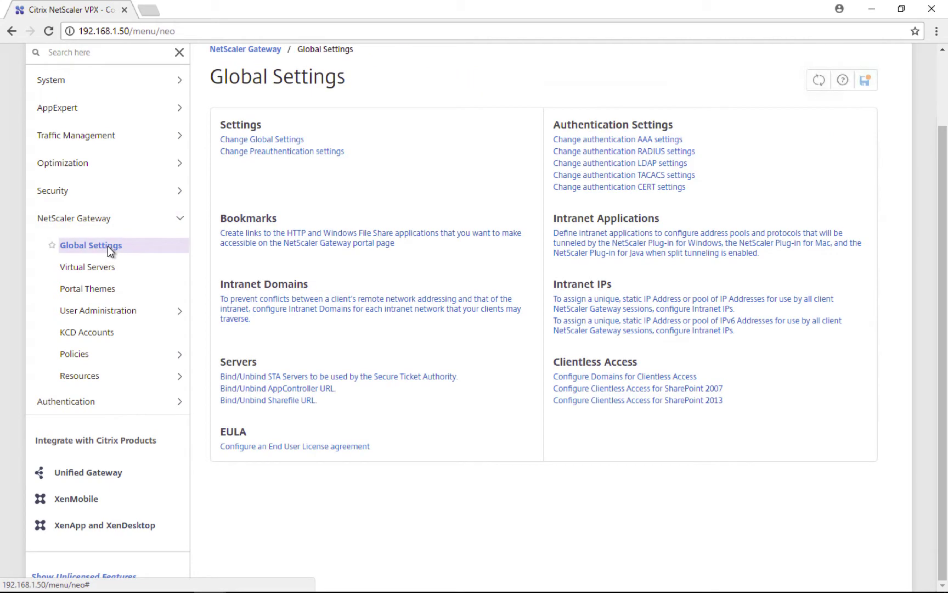
left_click(279, 142)
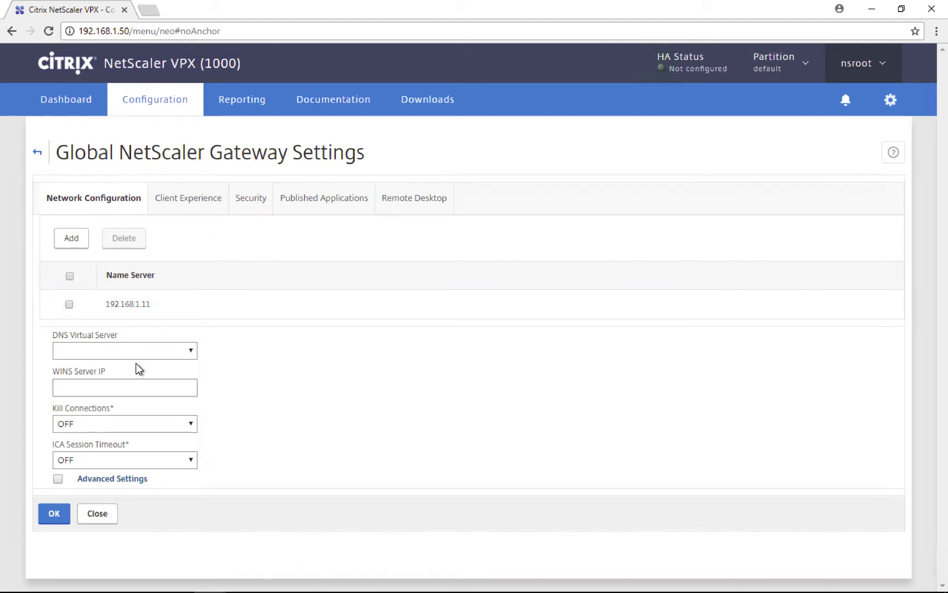
left_click(171, 199)
left_click(187, 326)
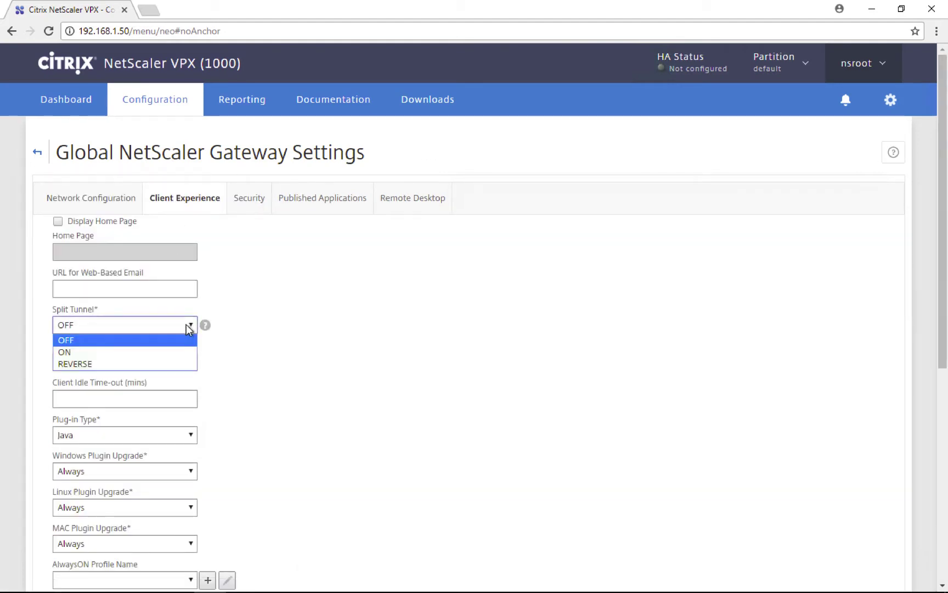
left_click(151, 352)
left_click(254, 202)
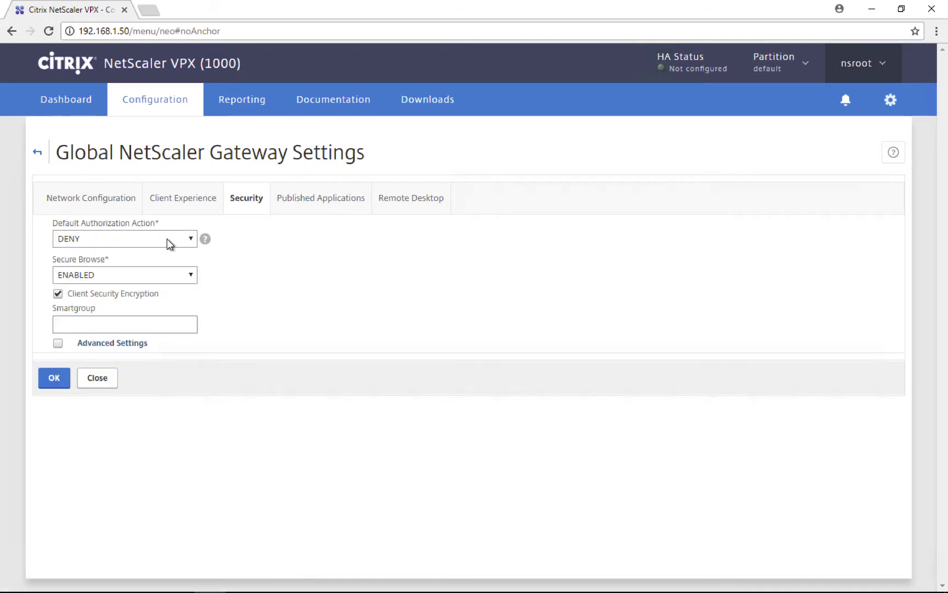
left_click(142, 239)
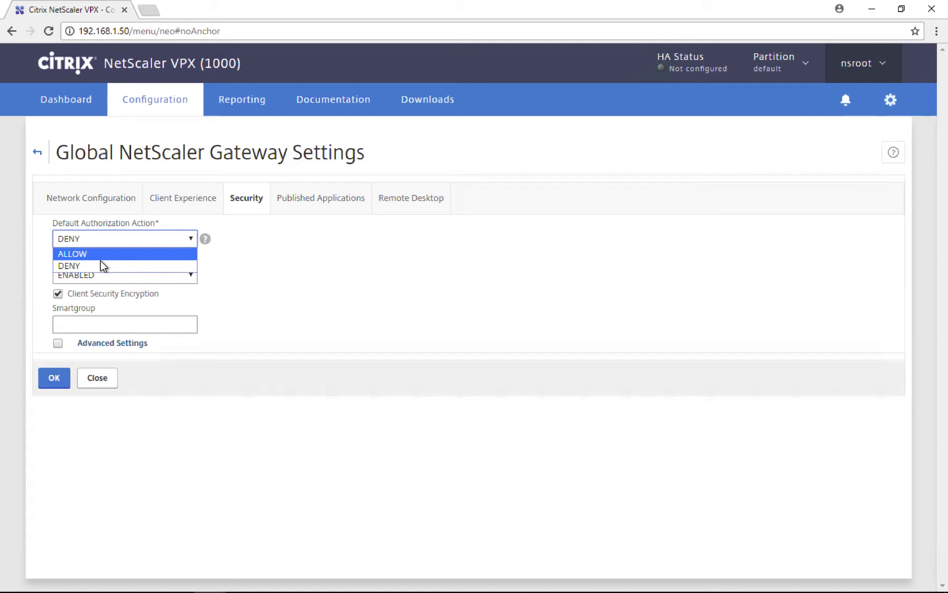
left_click(103, 253)
left_click(57, 382)
scroll(144, 361, "down", 2)
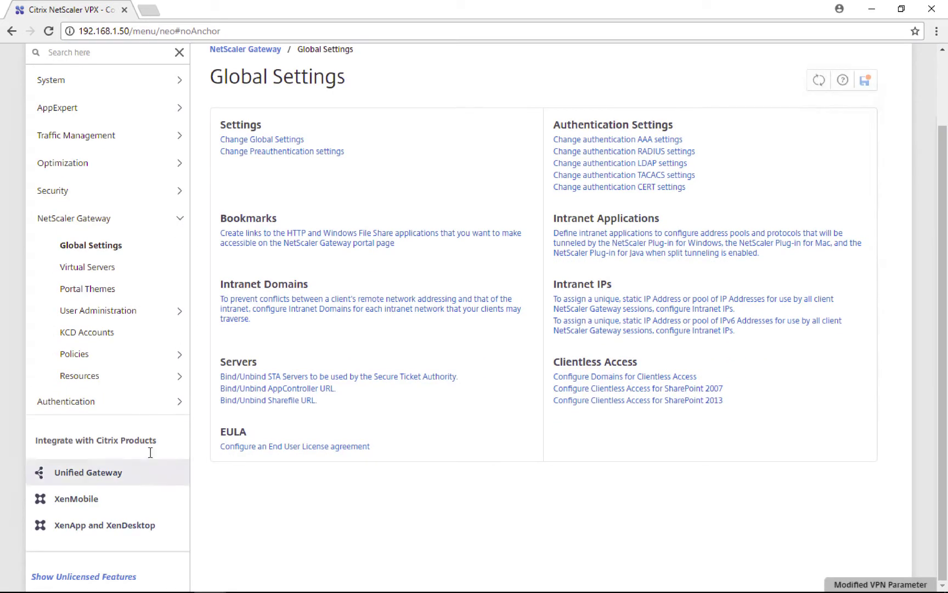
- Save the running configuration, then go to the gateway virtual servers list
left_click(863, 81)
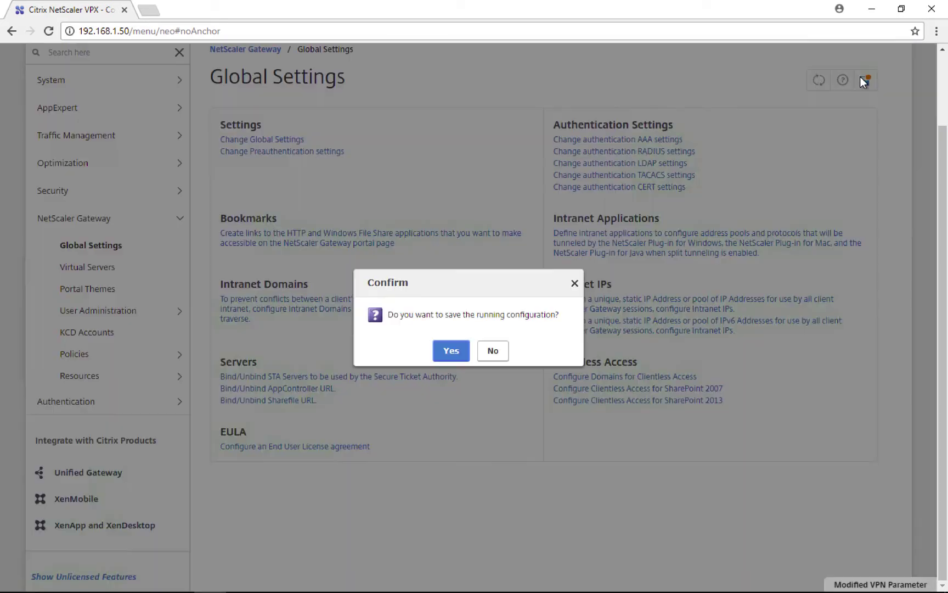
left_click(451, 350)
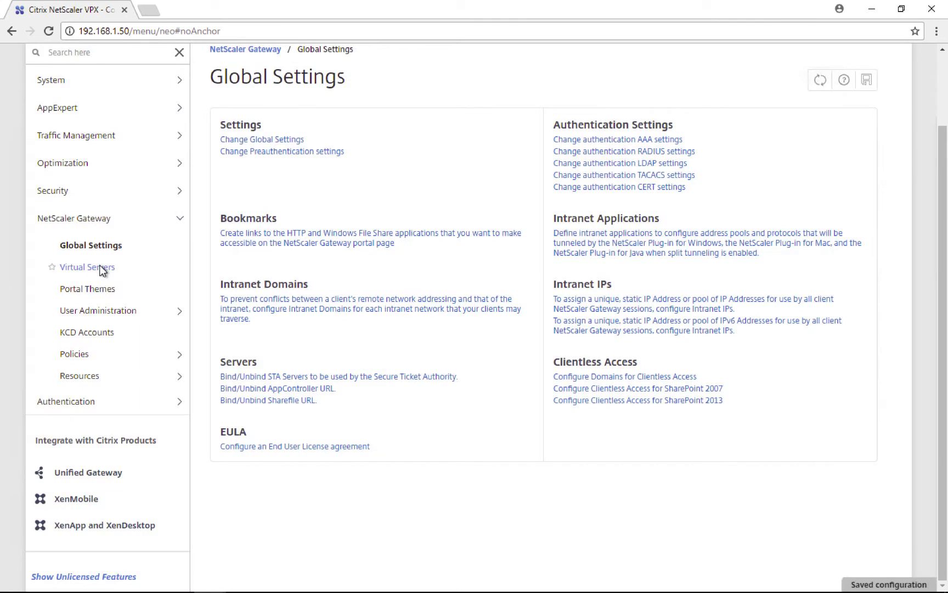
left_click(104, 270)
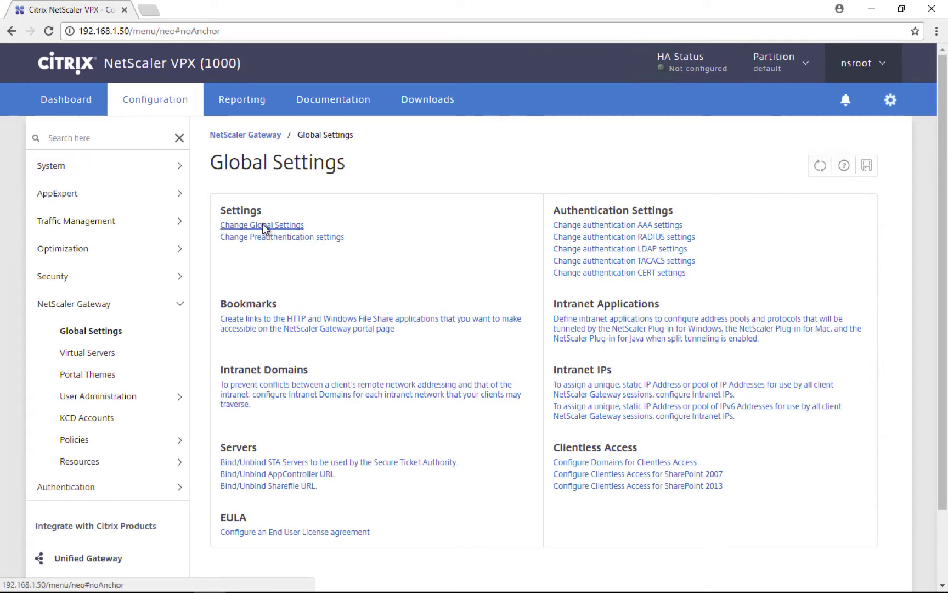
- Set the global plug-in type to Windows/MAC OS X and save the running configuration
left_click(263, 225)
left_click(203, 199)
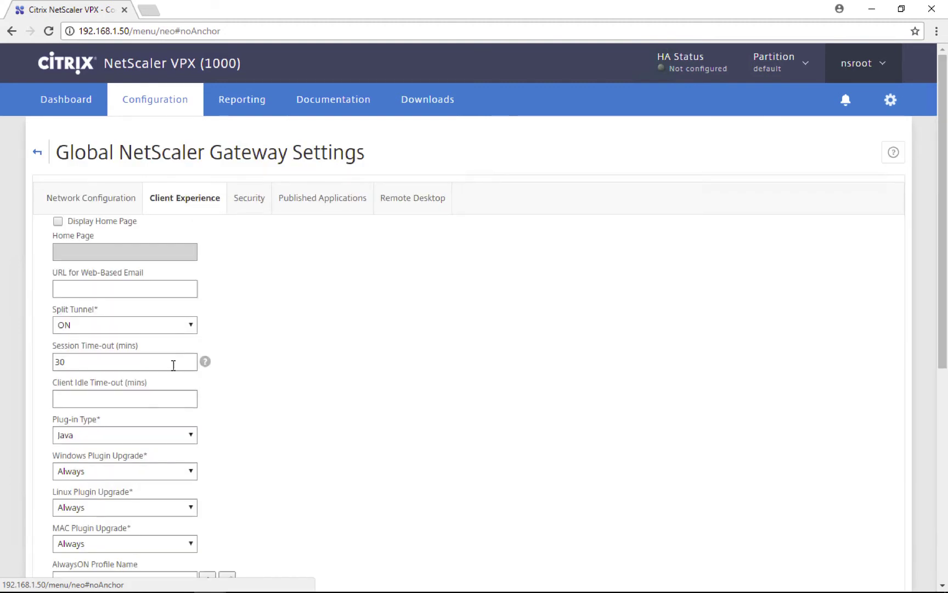
left_click(164, 436)
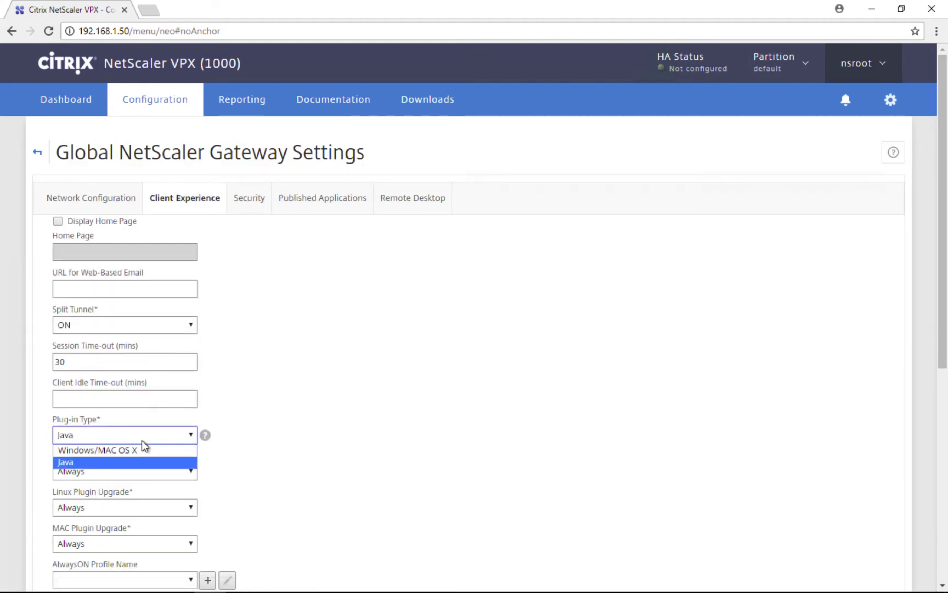
left_click(111, 449)
scroll(212, 514, "down", 7)
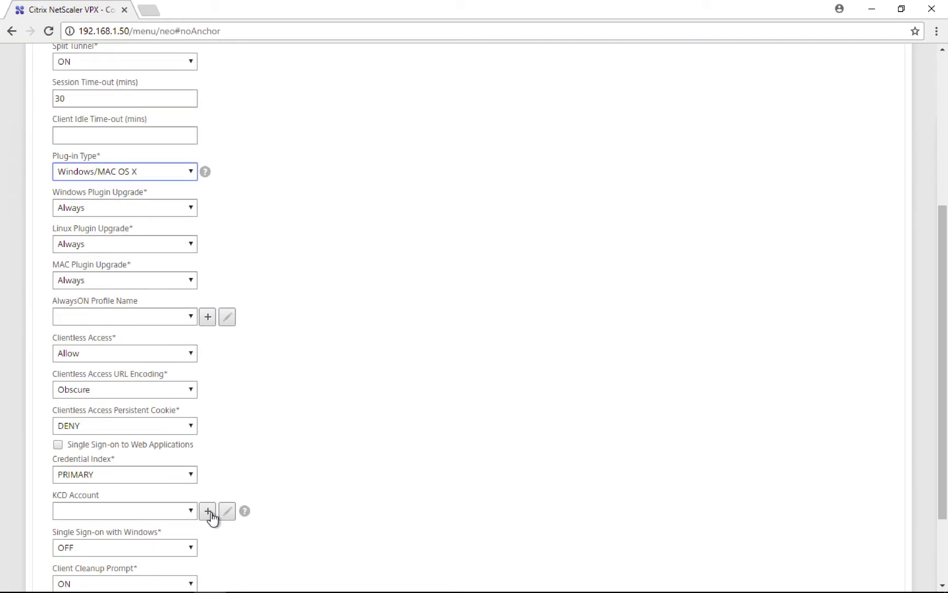
left_click(54, 566)
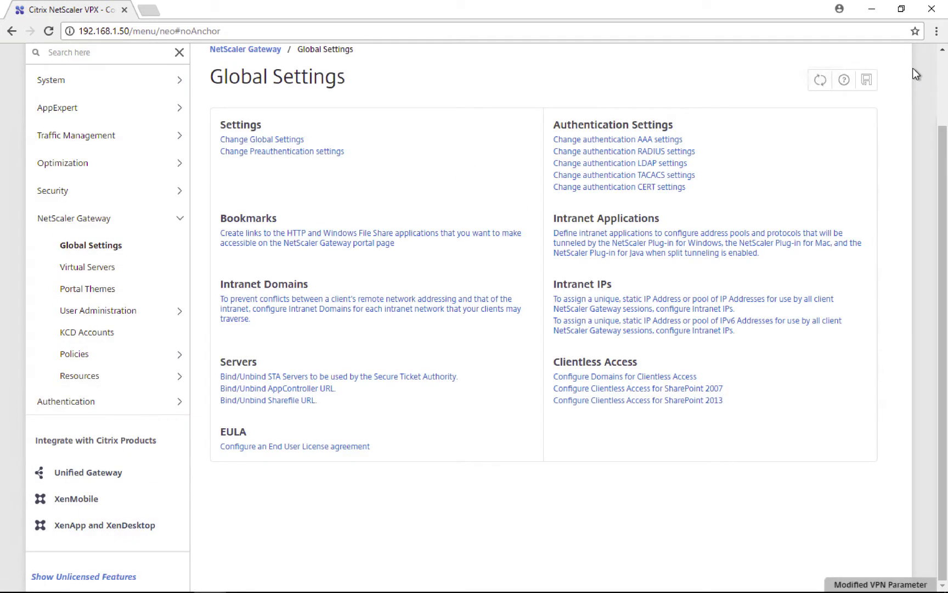
scroll(866, 163, "up", 2)
left_click(866, 164)
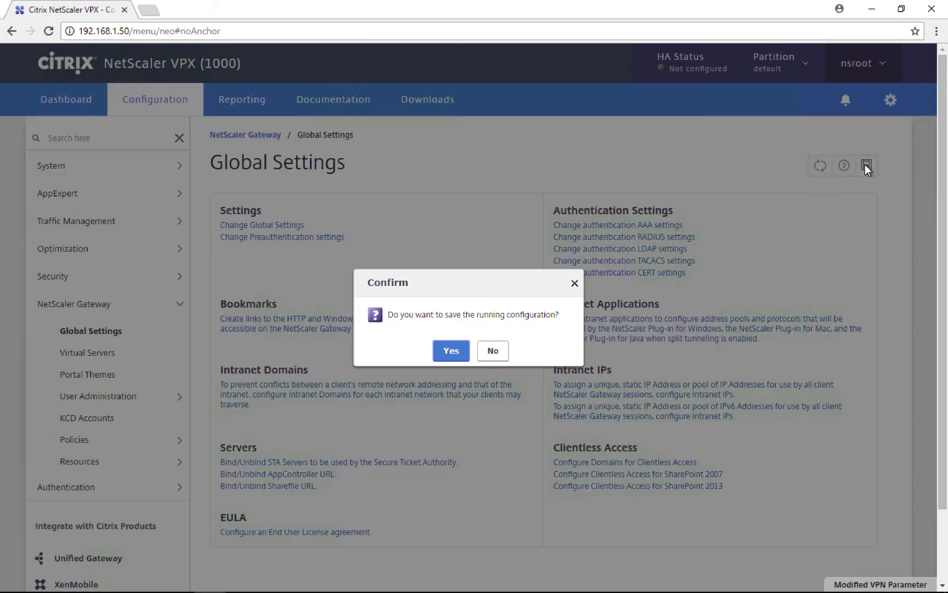
left_click(451, 351)
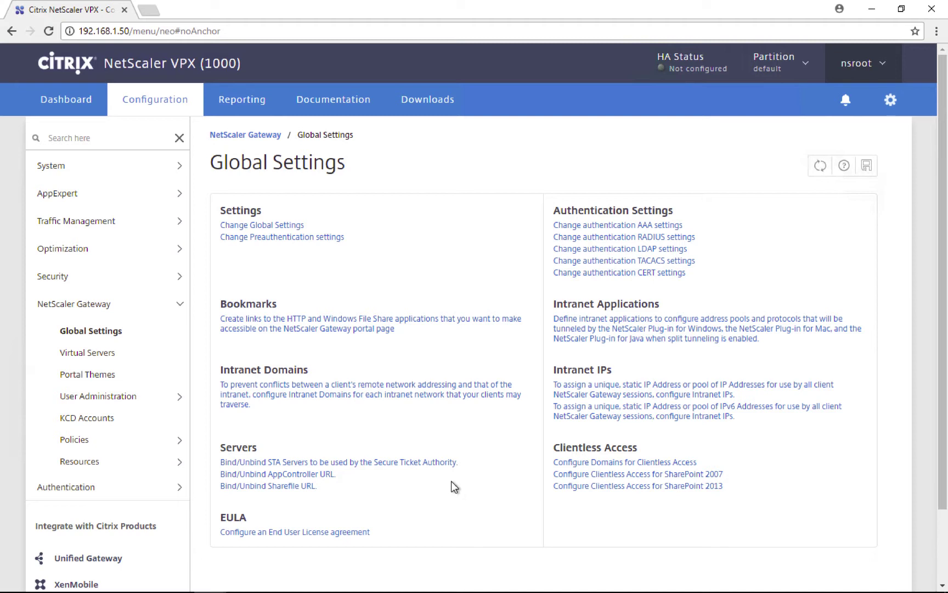
- Launch Internet Explorer inside the Windows 7 virtual machine
mouse_move(351, 584)
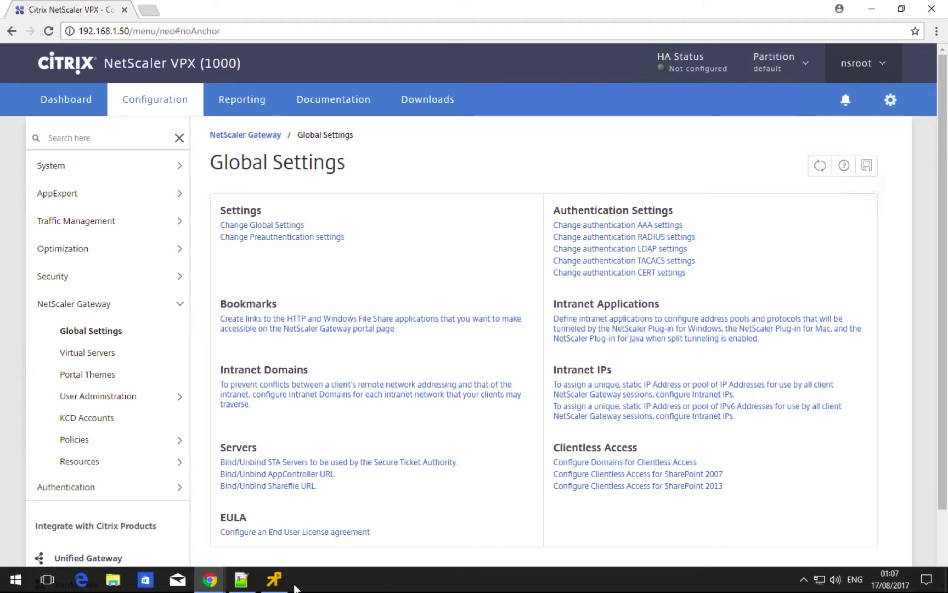
left_click(274, 581)
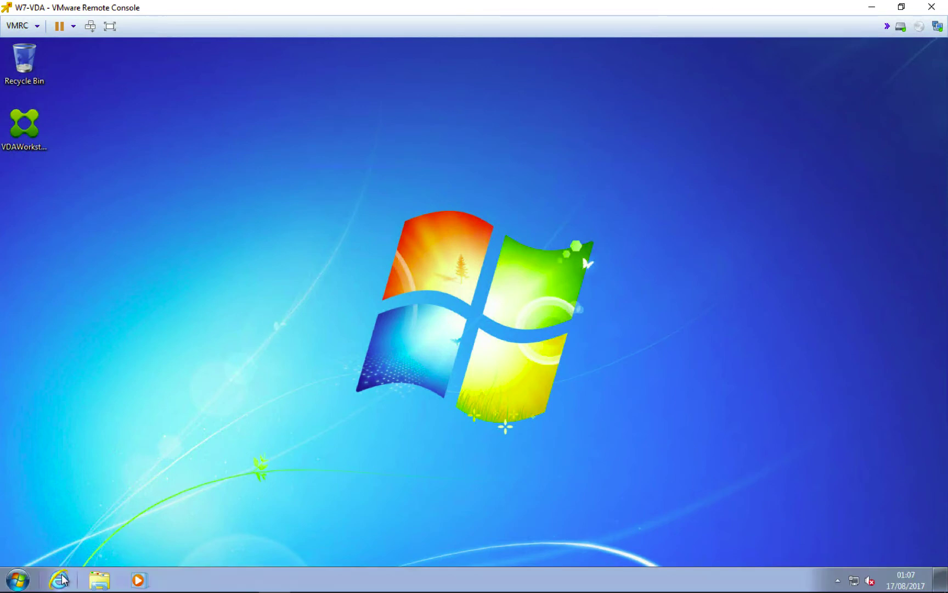
left_click(59, 579)
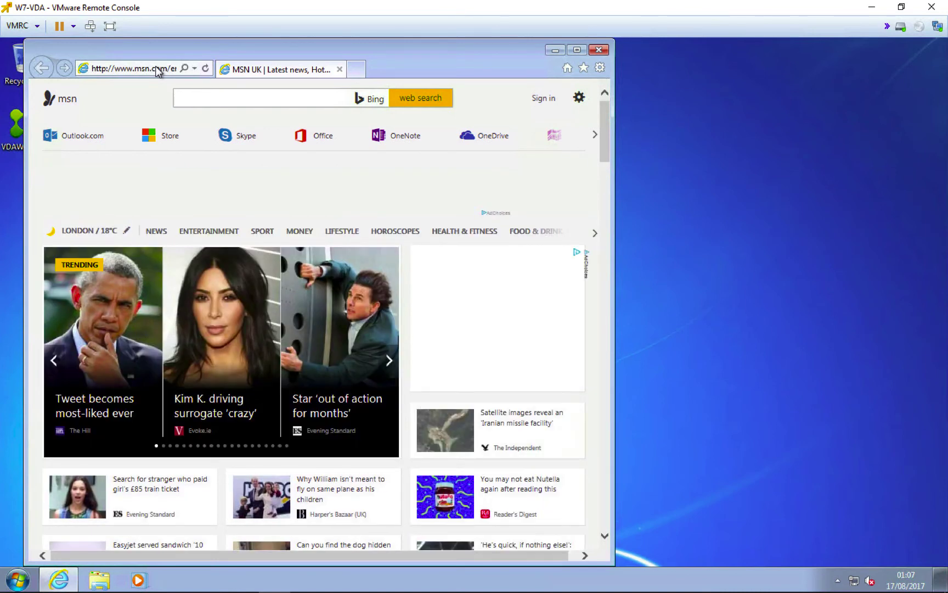
left_click(152, 67)
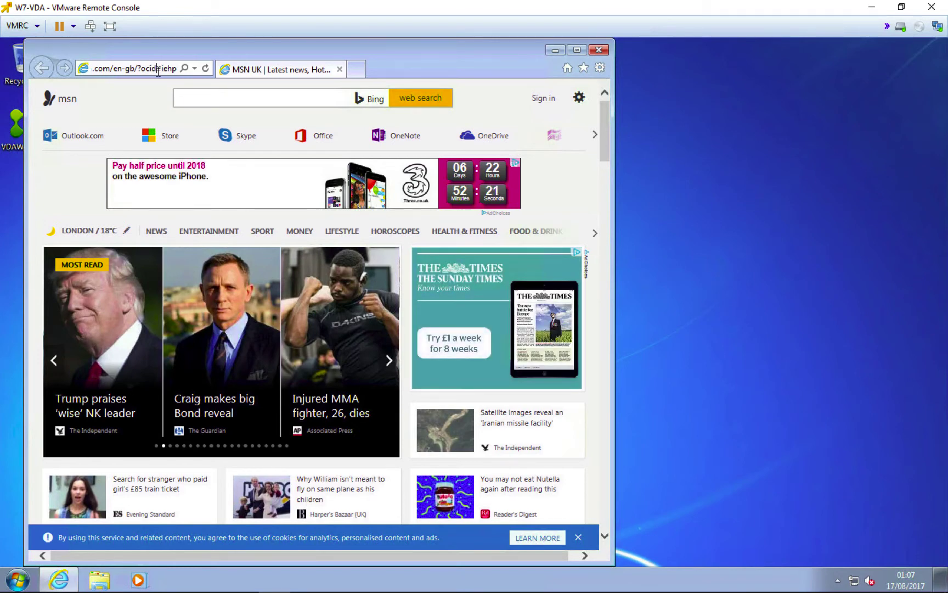
left_click(157, 70)
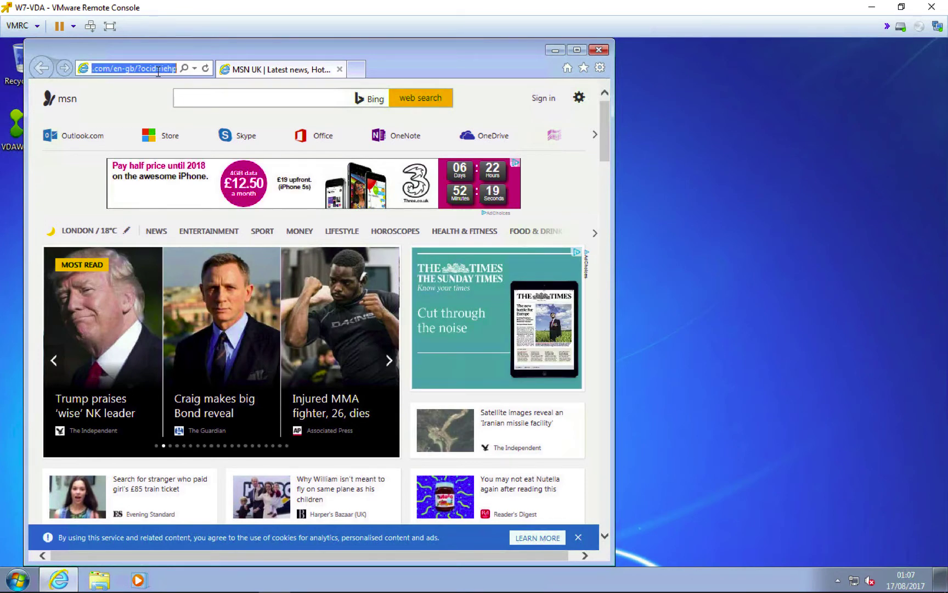
type("gateway.")
type("jsconsulting.services")
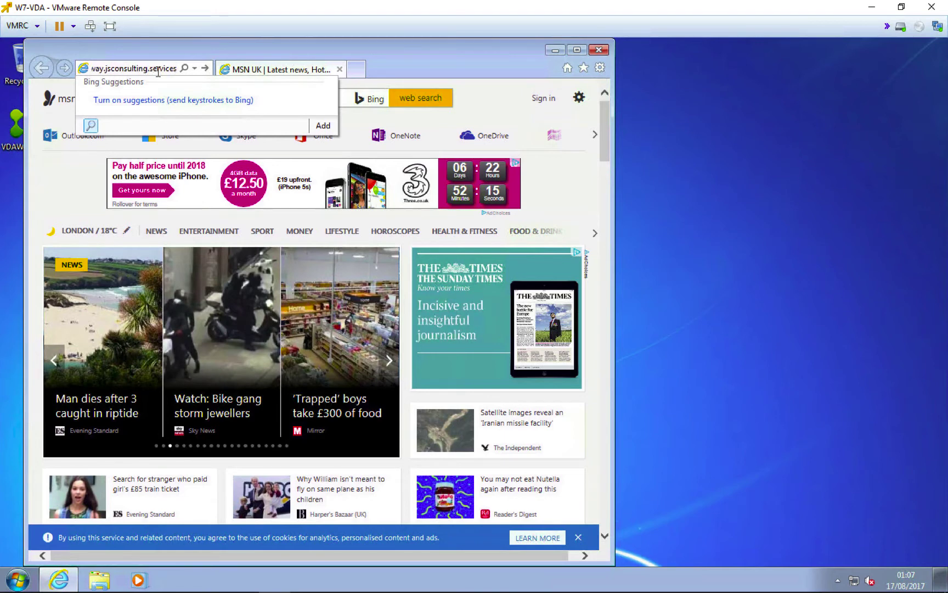
left_click_drag(294, 53, 212, 76)
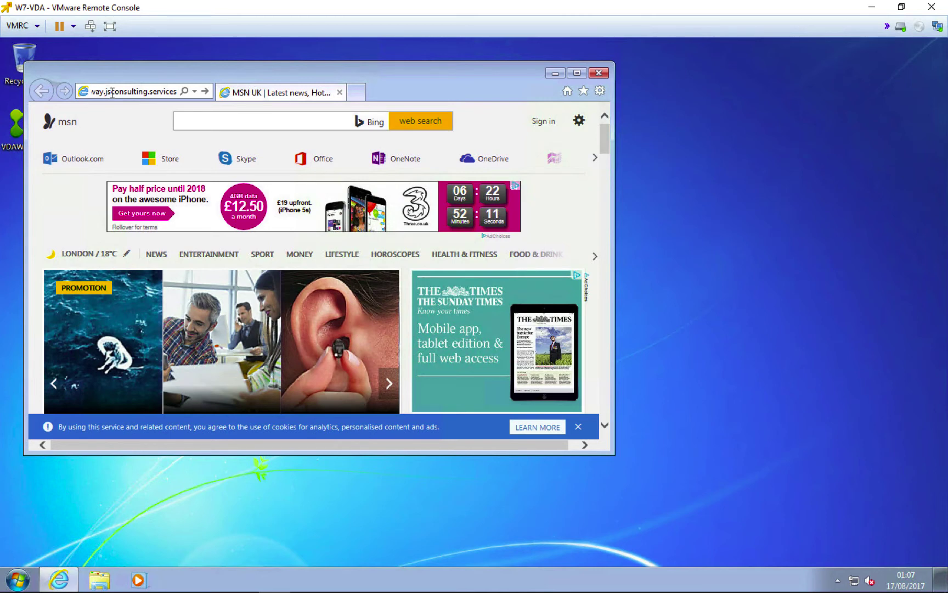
key("Home")
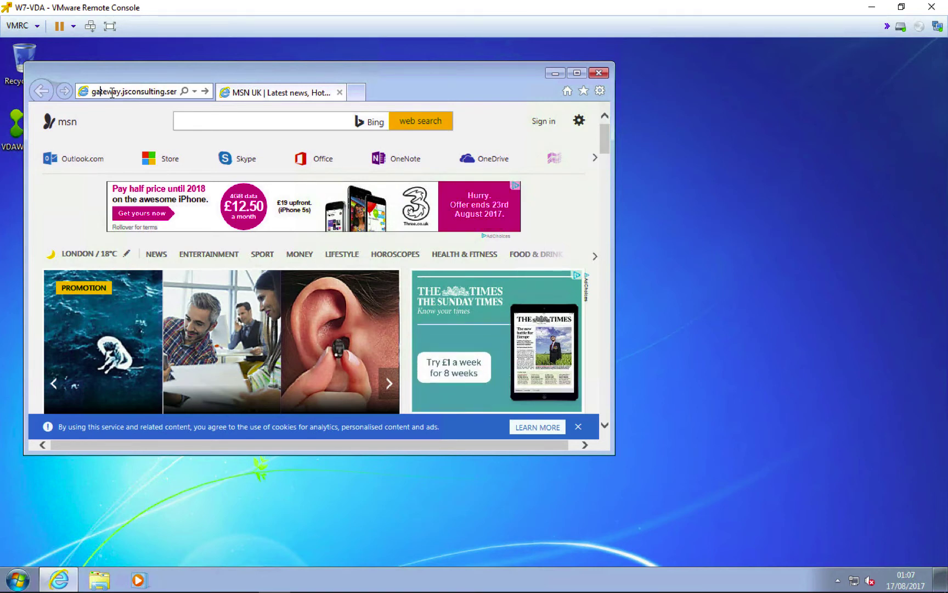
left_click(112, 93)
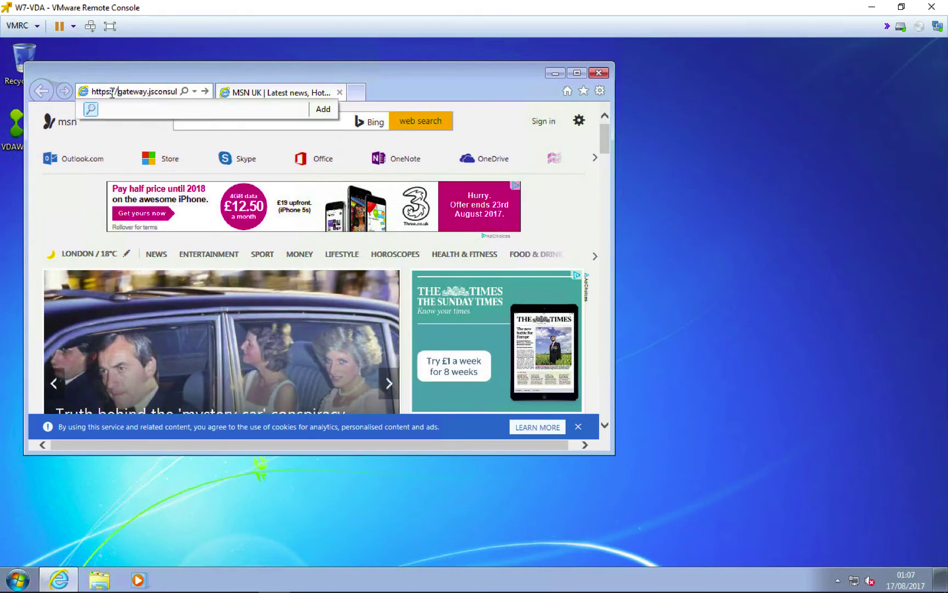
key("Return")
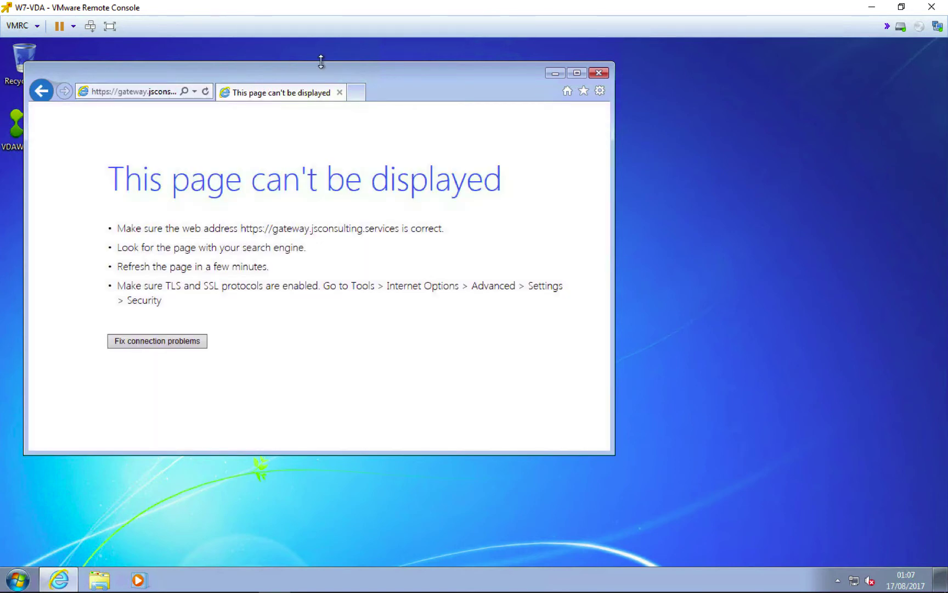
double_click(416, 70)
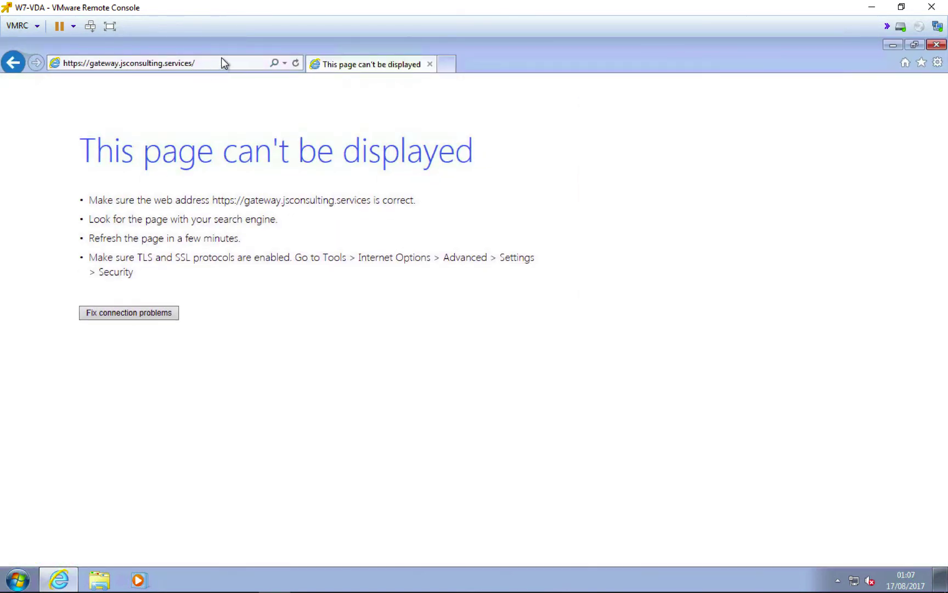
left_click(223, 63)
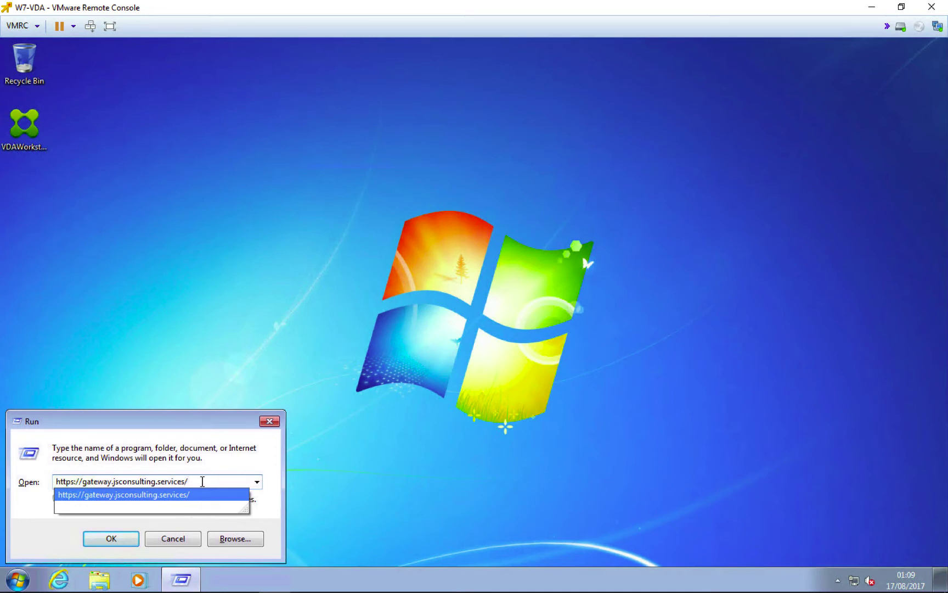
key("Return")
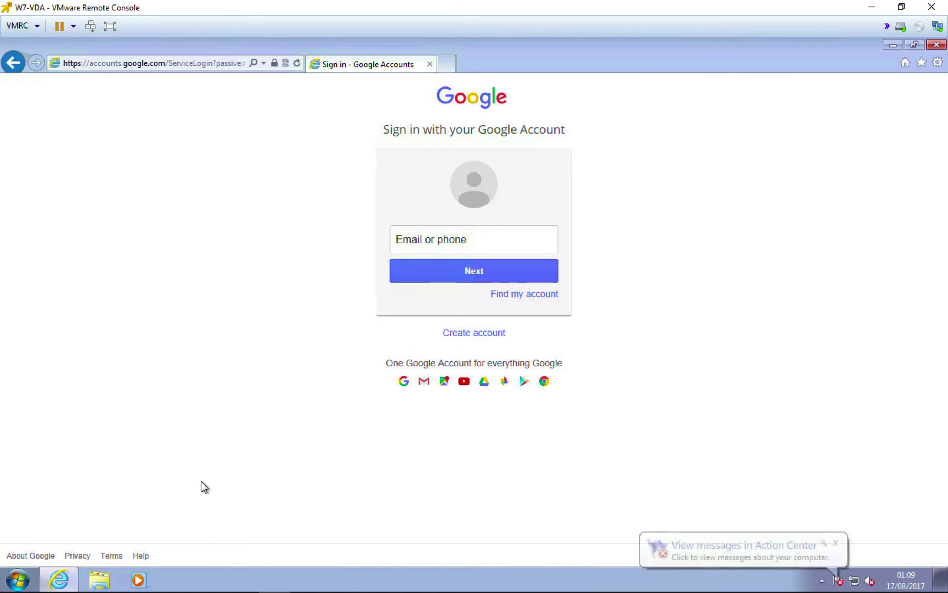
- Enter the Google account's e-mail address and submit it
left_click(501, 241)
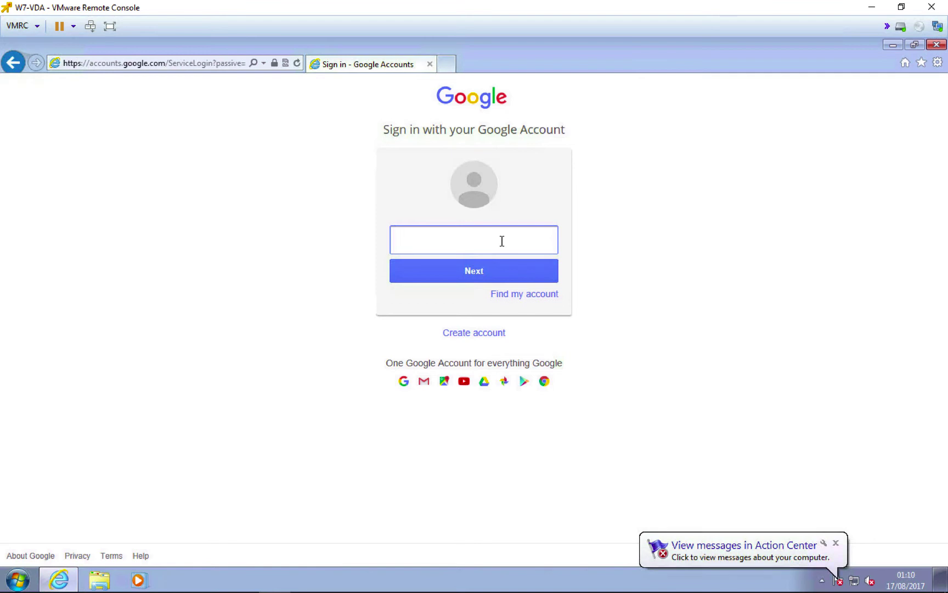
key("Return")
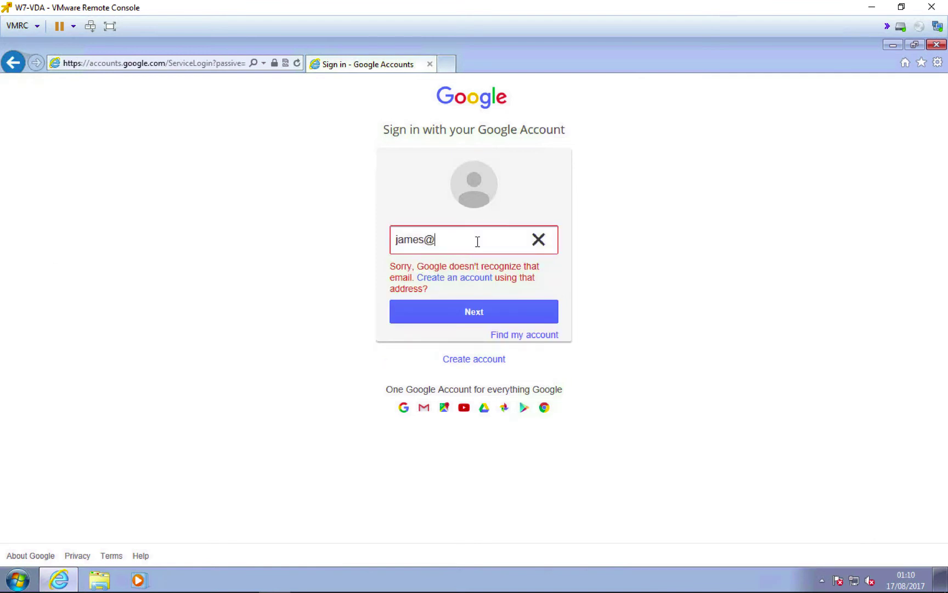
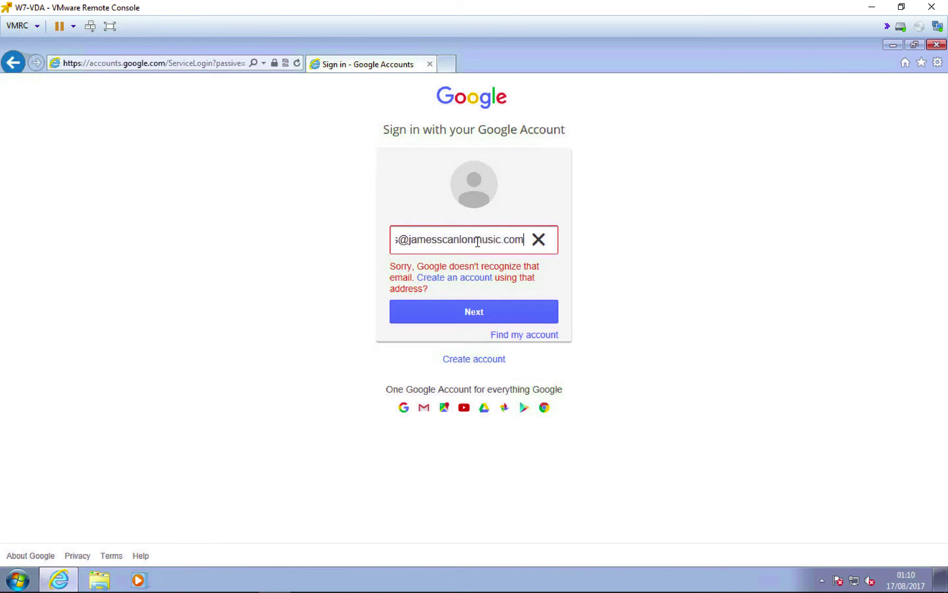
key("Return")
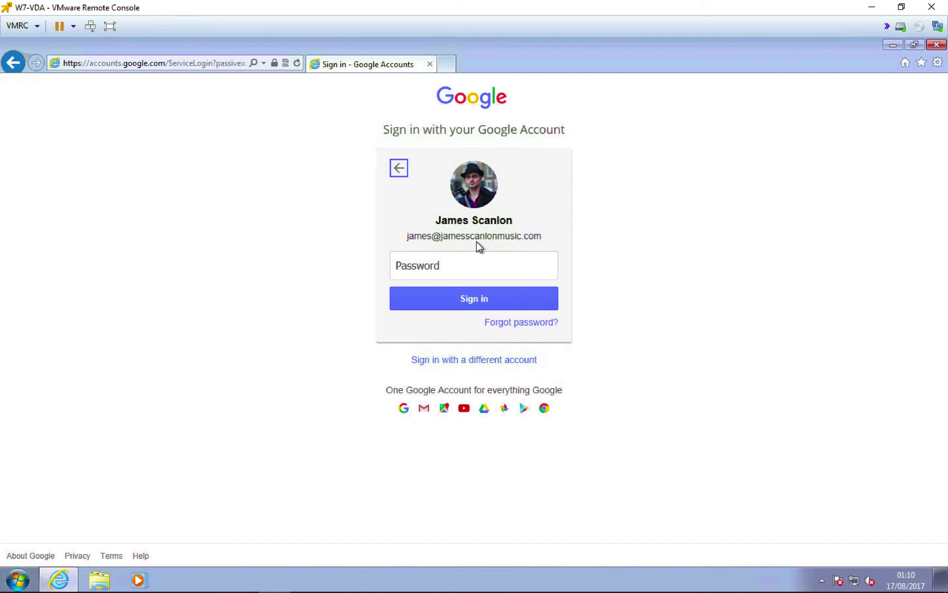
- Enter the account password and submit it to sign in
left_click(451, 265)
type("•••••••••••")
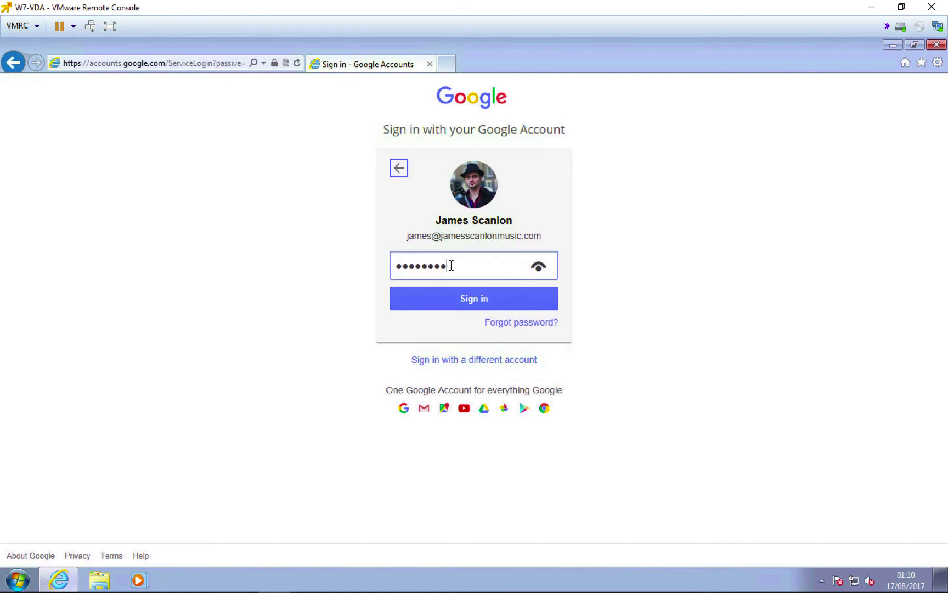
key("Return")
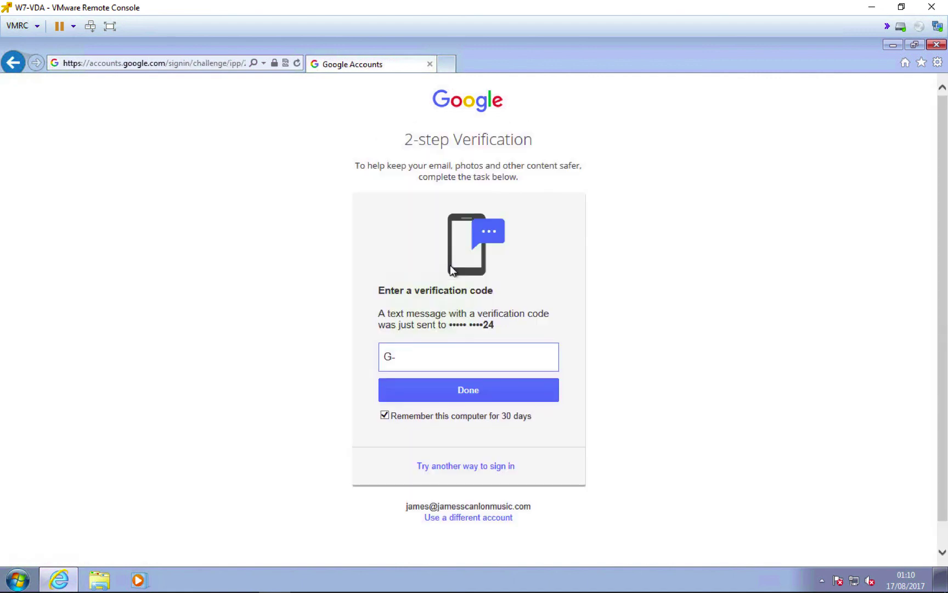
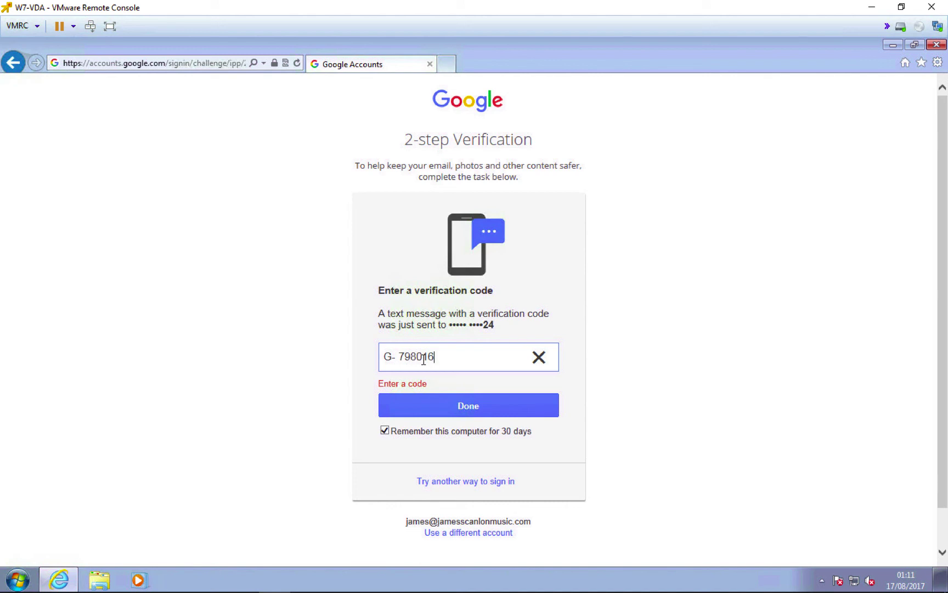
- Enter the texted 2-step verification code and submit it
key("Return")
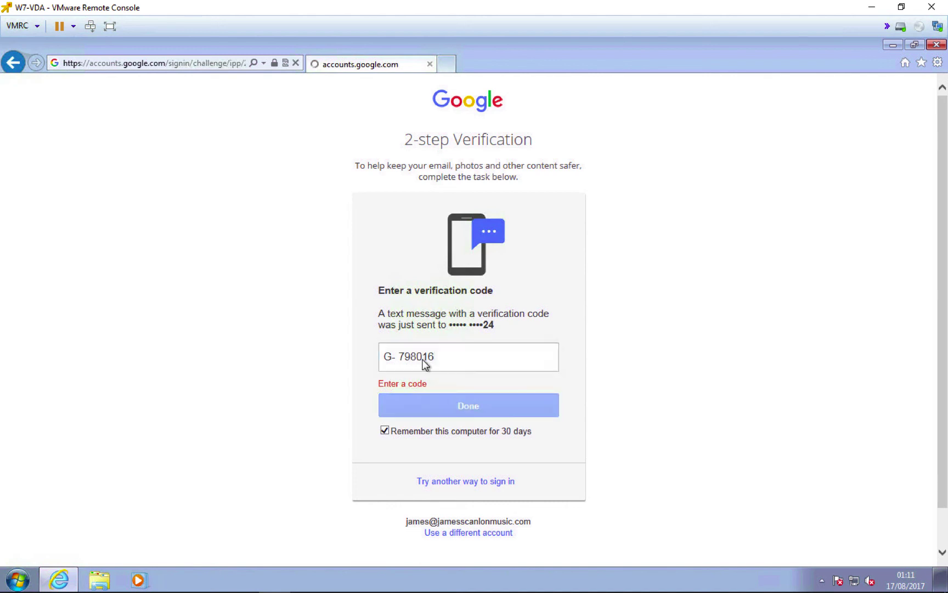